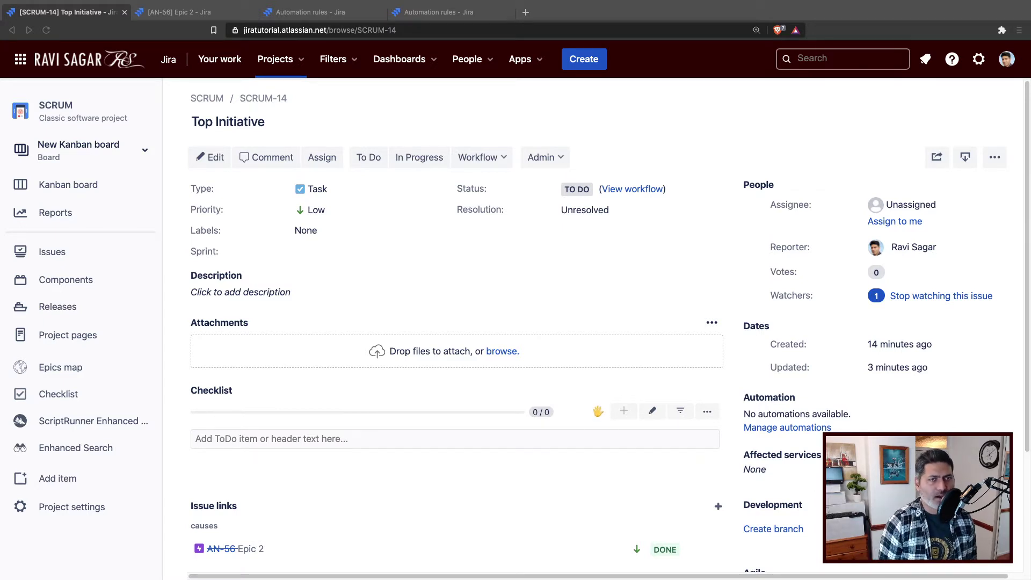
# Compare the issue links of Top Initiative and Epic 2, and reload Top Initiative to refresh the linked epic's status.
pyautogui.click(324, 109)
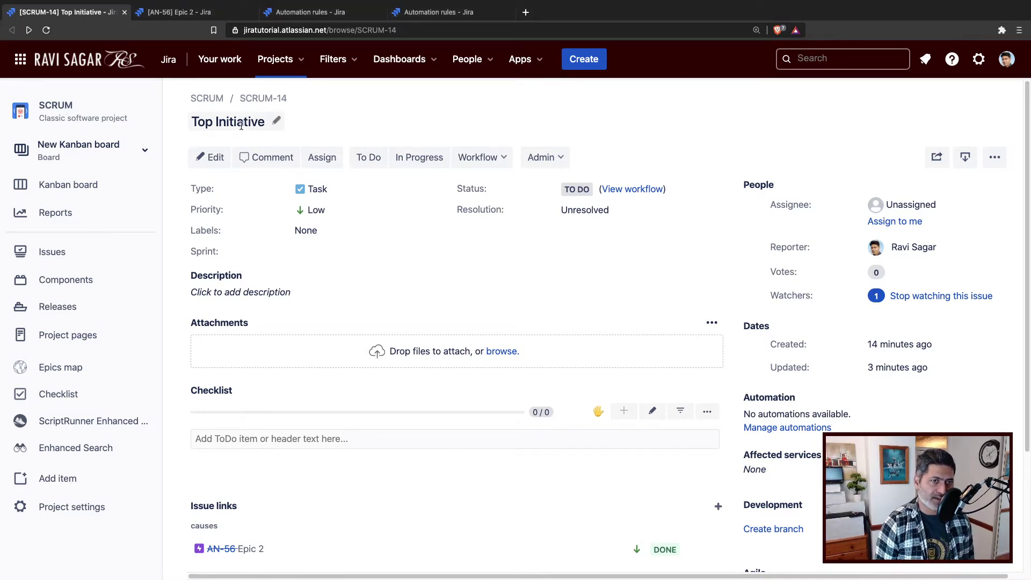
pyautogui.scroll(-3, 241, 125)
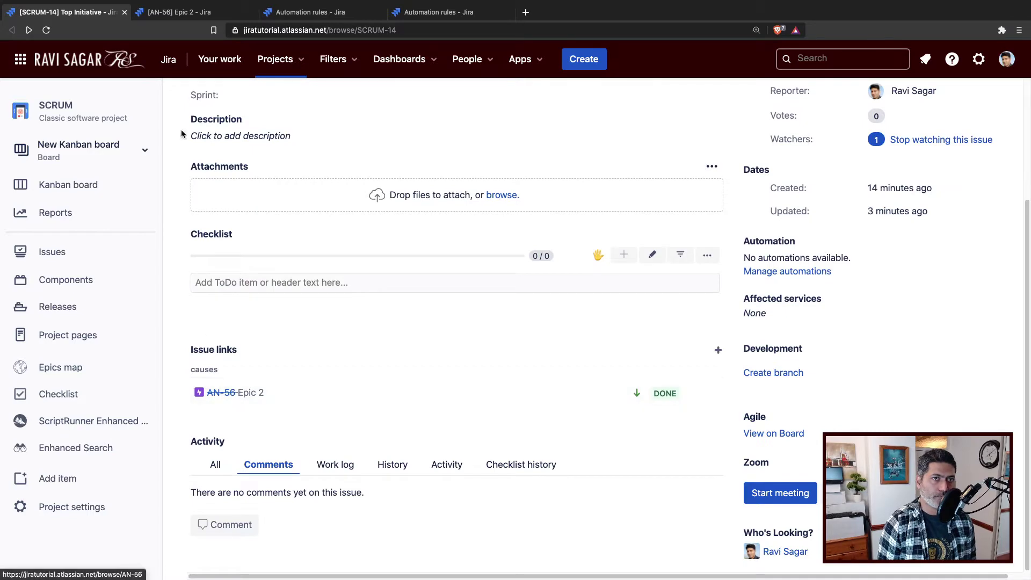
pyautogui.click(180, 11)
pyautogui.scroll(5, 420, 250)
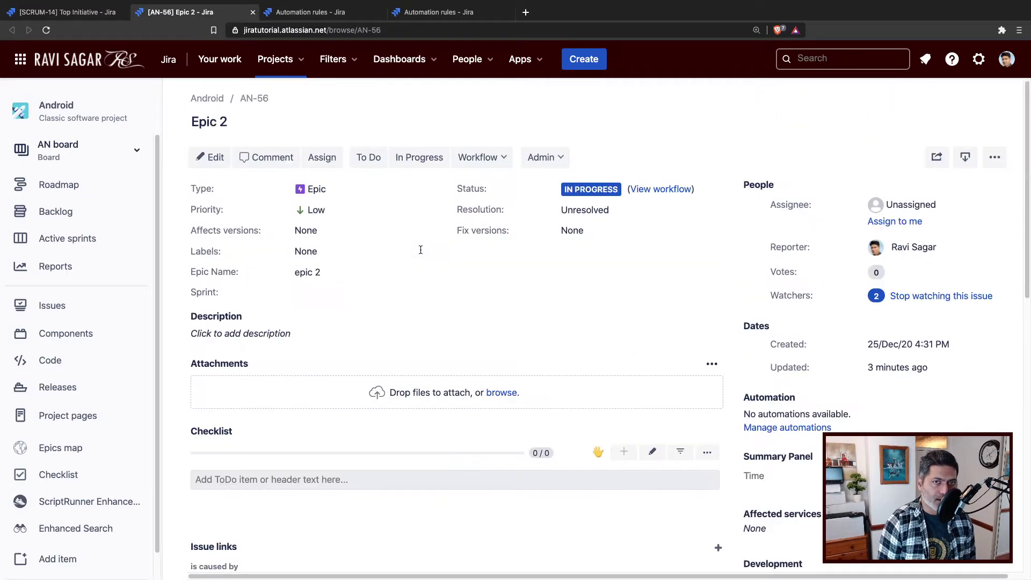
pyautogui.scroll(-3, 384, 160)
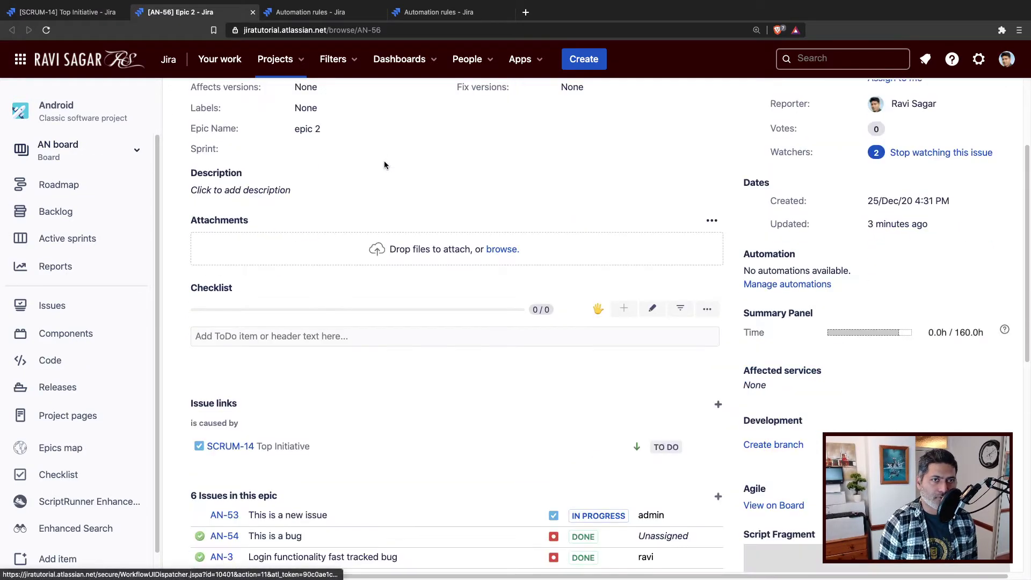
pyautogui.scroll(-2, 385, 161)
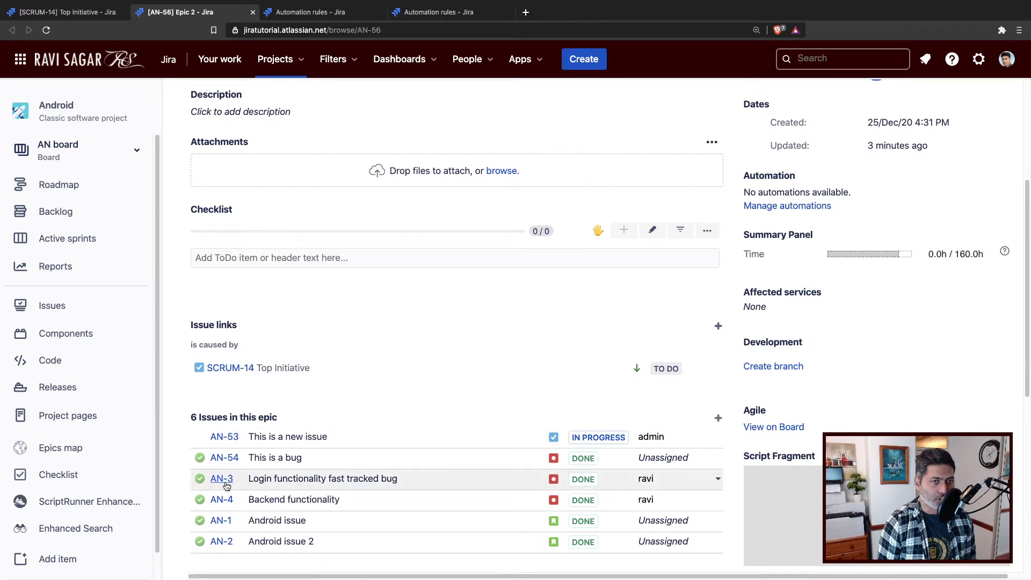
pyautogui.click(61, 11)
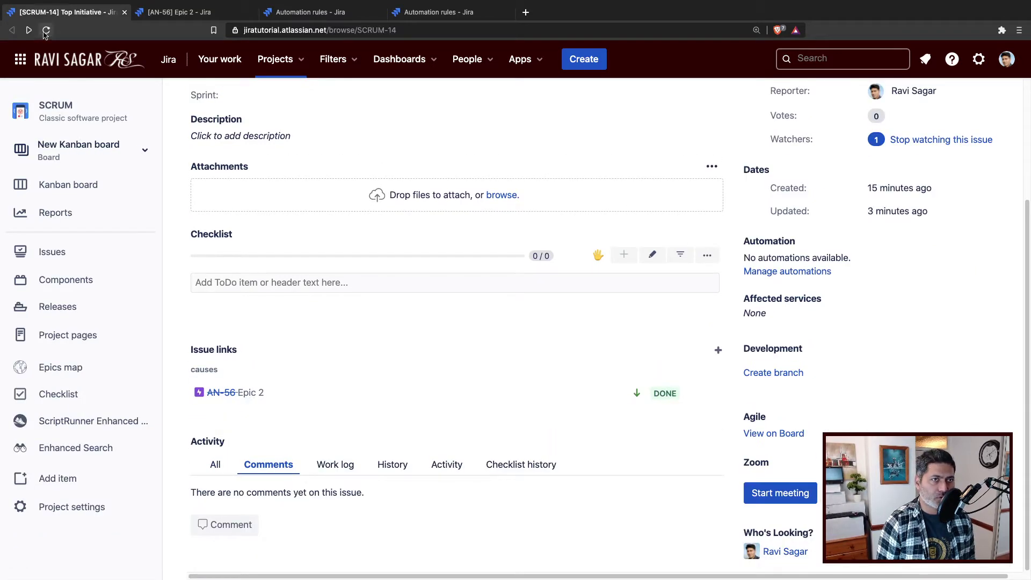
pyautogui.click(46, 31)
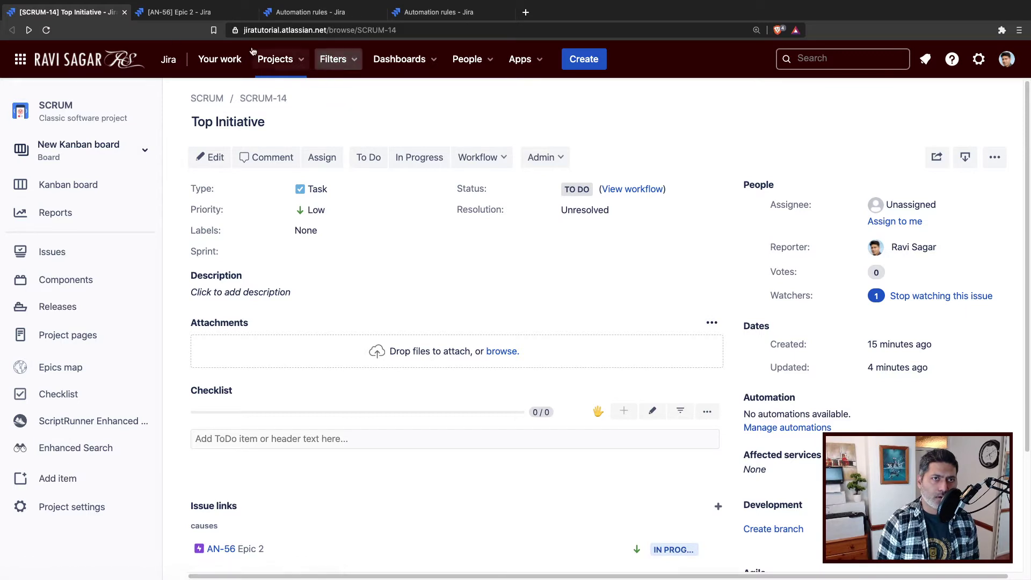
# Examine Epic 2's status, its linked initiative, its child issues and the automation comments in its activity.
pyautogui.click(177, 12)
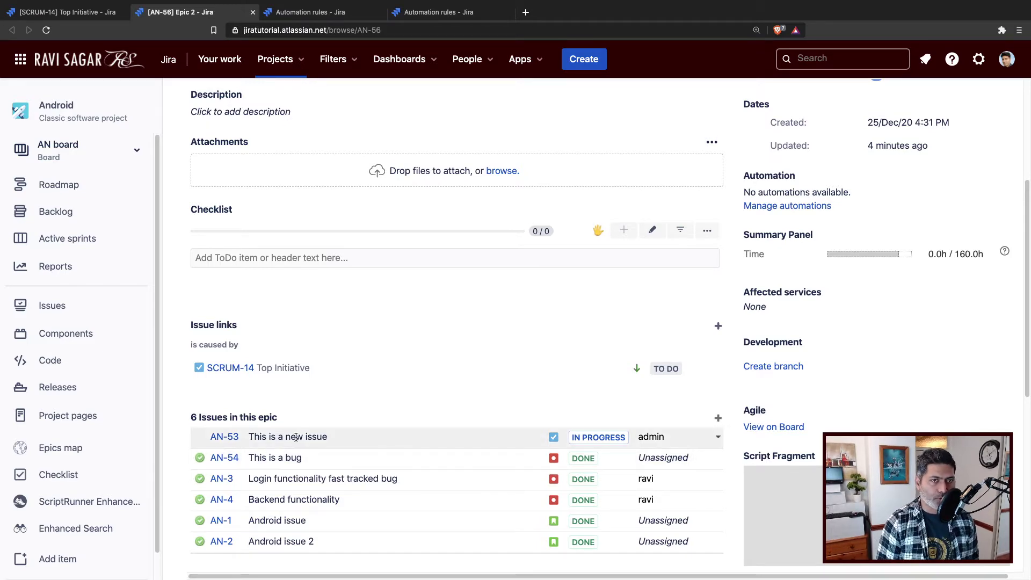
pyautogui.scroll(-4, 296, 437)
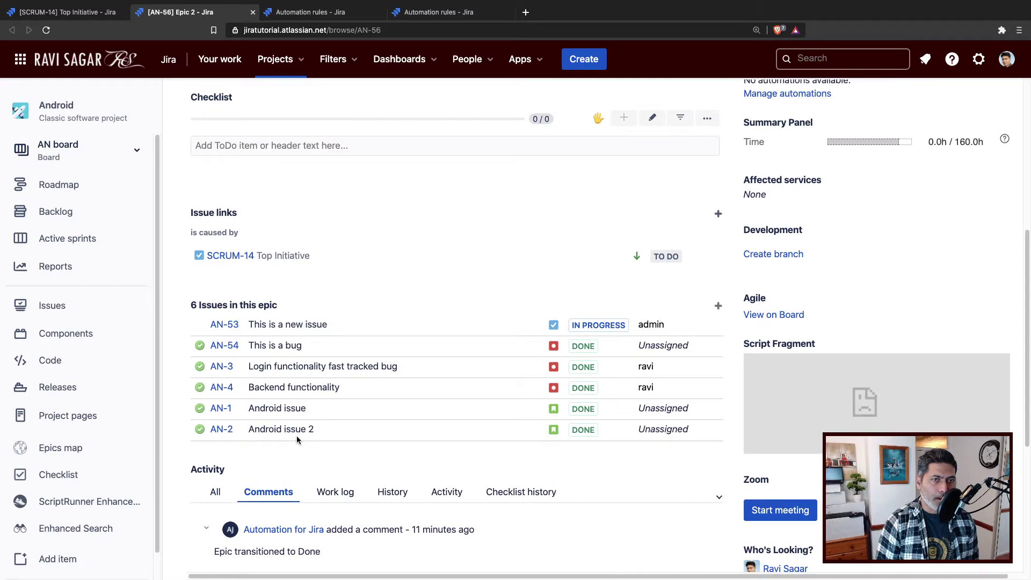
pyautogui.scroll(3, 296, 436)
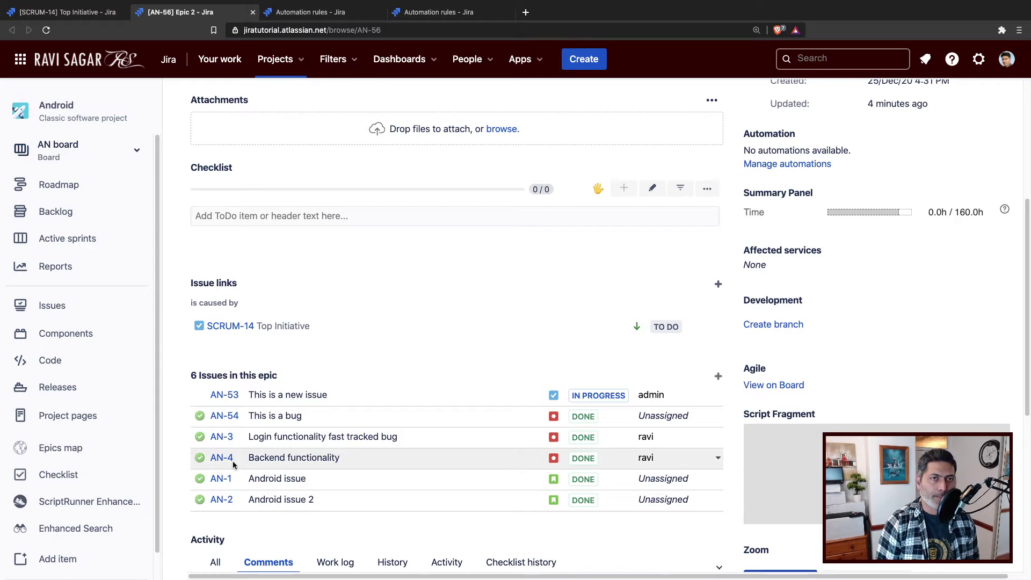
pyautogui.scroll(10, 233, 465)
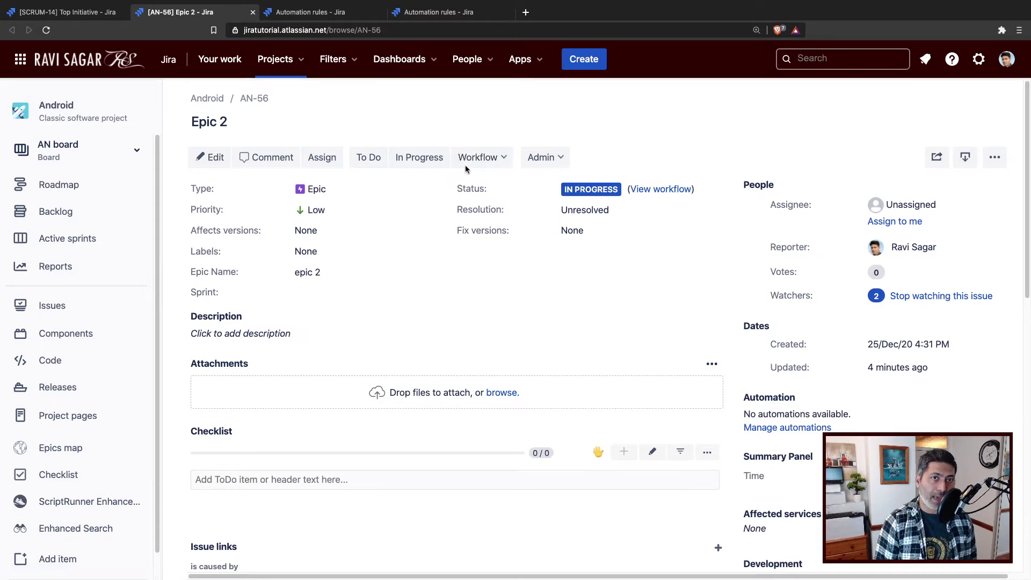
pyautogui.scroll(-1, 455, 219)
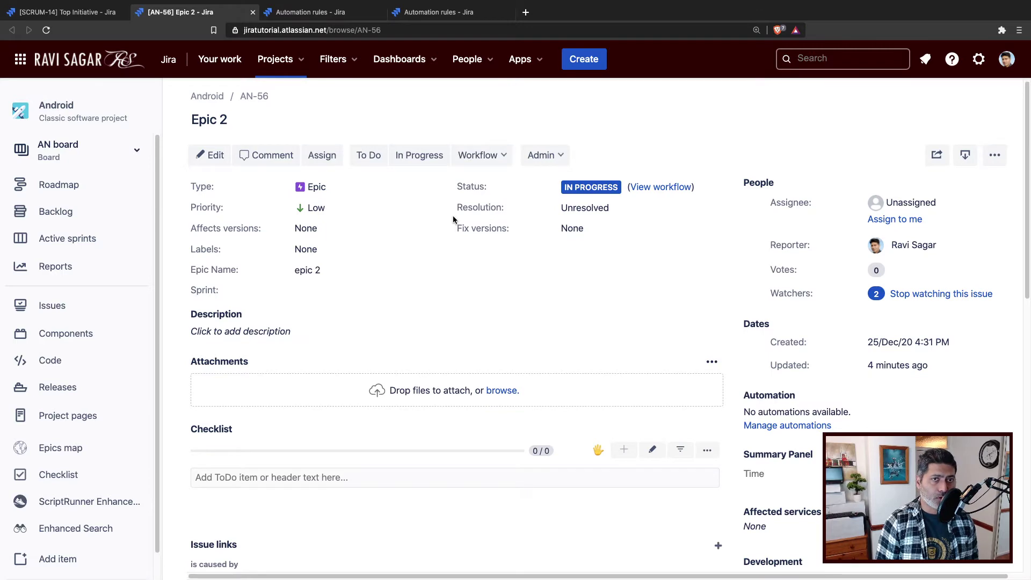
pyautogui.scroll(-6, 446, 223)
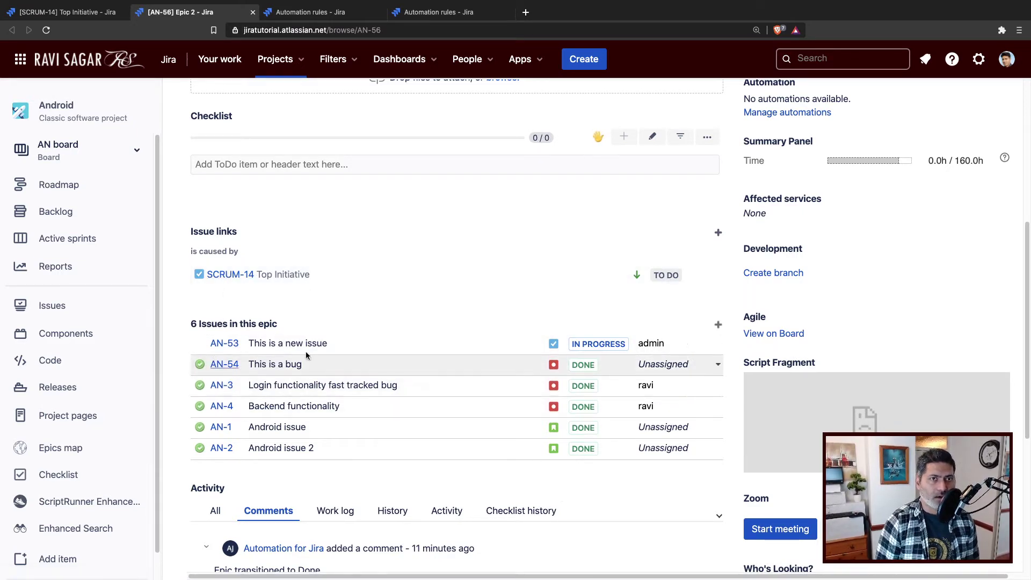
pyautogui.scroll(6, 306, 355)
pyautogui.scroll(-7, 294, 434)
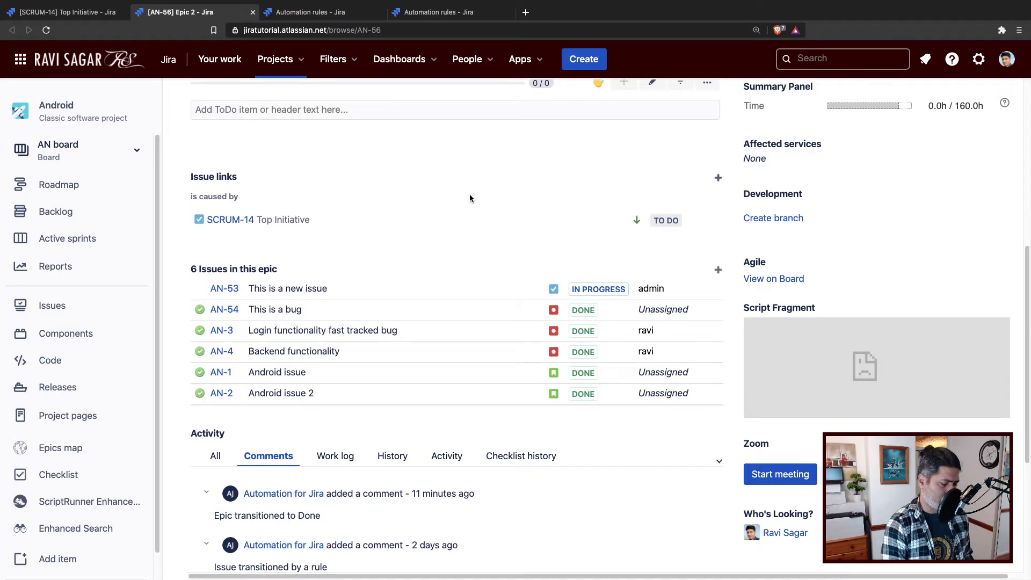
# Open ravisagar.in in a new browser tab and go to the Mastering Jira Cloud Automation course page.
pyautogui.hotkey('ctrl', 't')
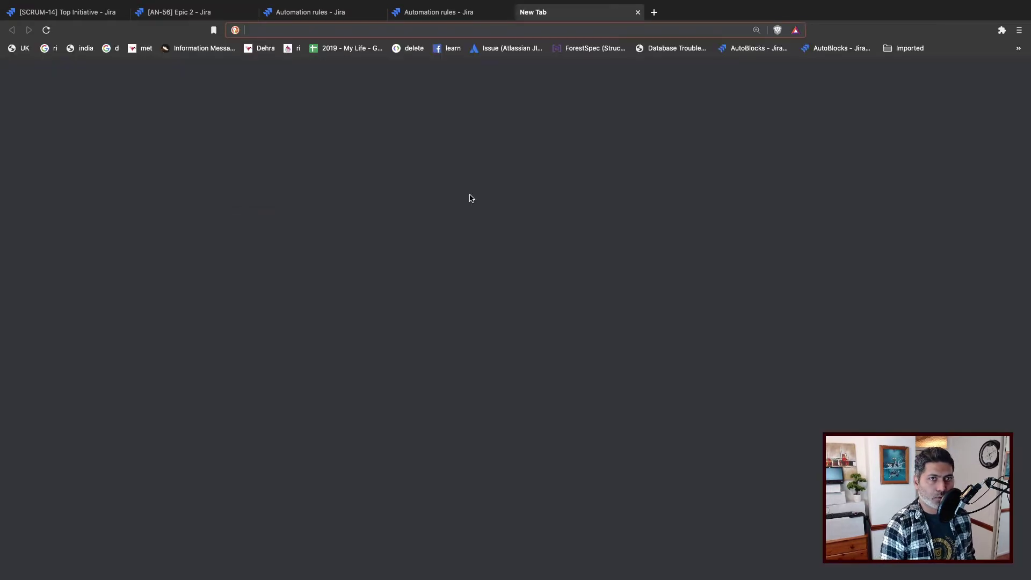
pyautogui.write('rav')
pyautogui.press('Return')
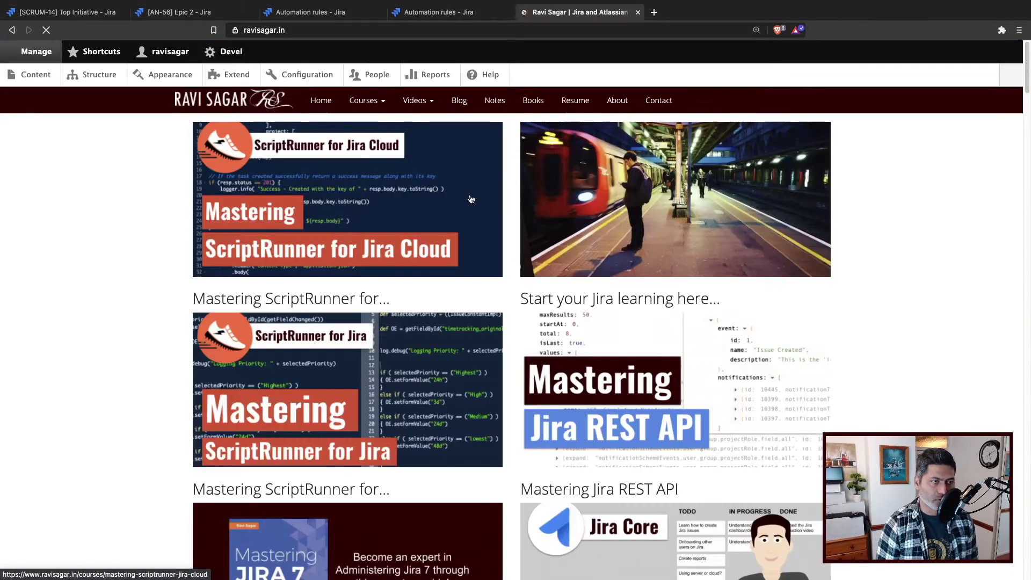
pyautogui.click(430, 102)
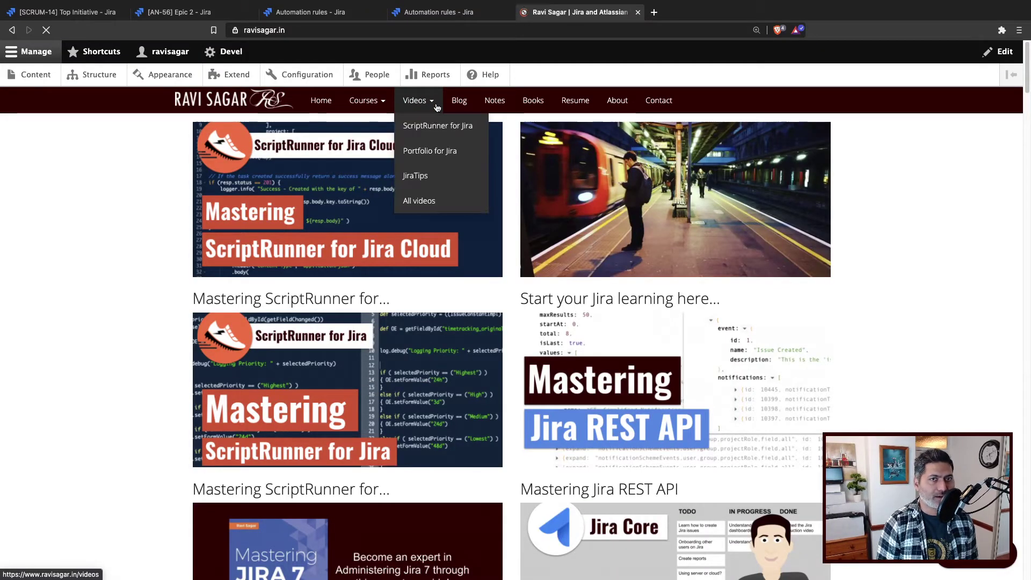
pyautogui.click(383, 102)
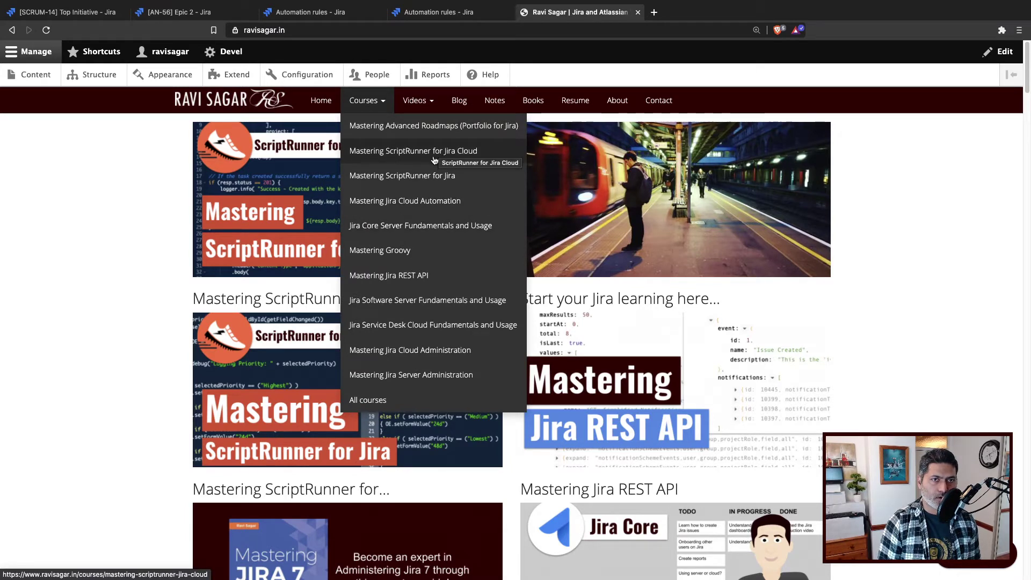
pyautogui.click(426, 206)
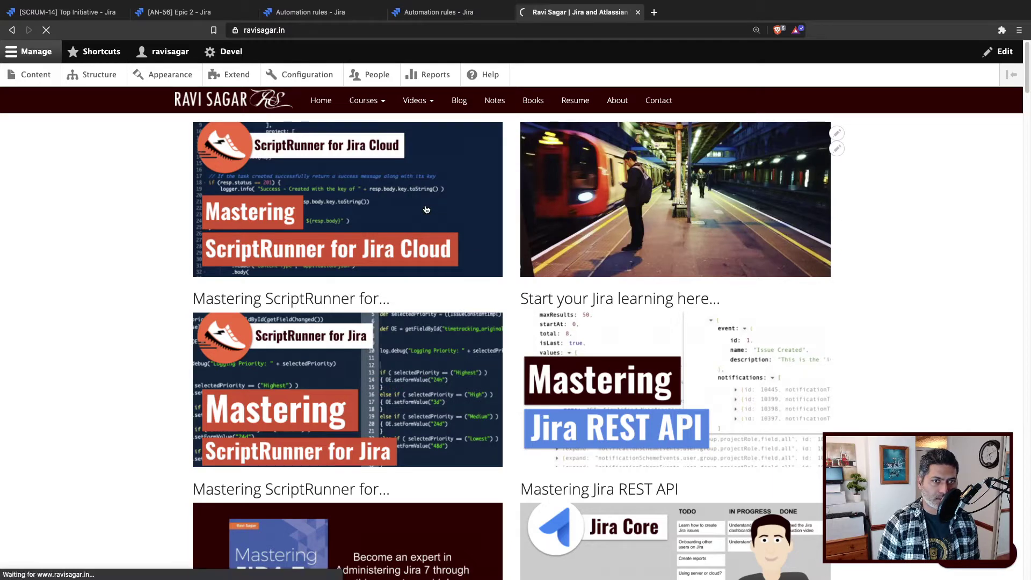
# Search the course page for lessons mentioning "epic" and "transi".
pyautogui.scroll(-15, 400, 258)
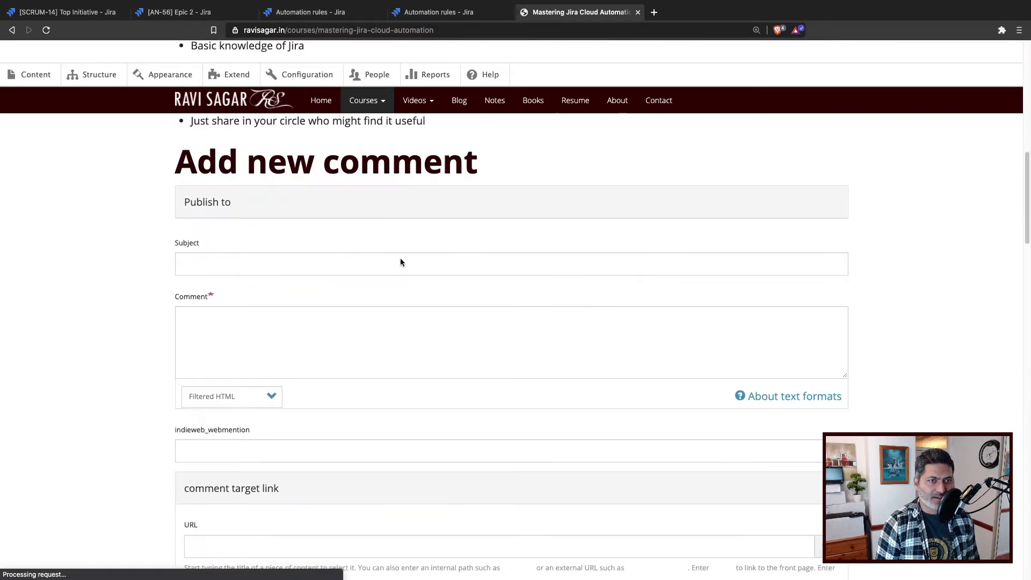
pyautogui.scroll(-4, 401, 257)
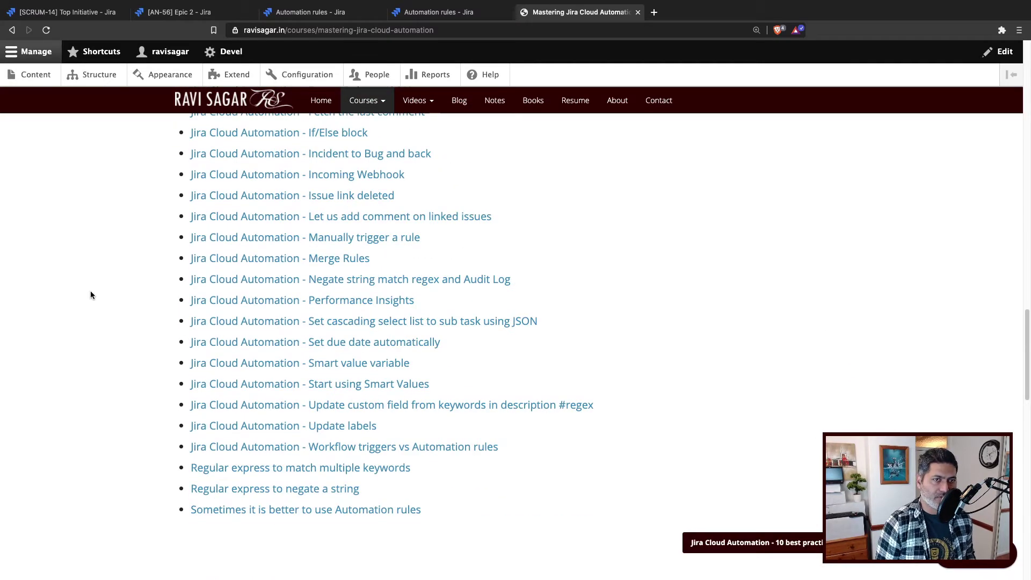
pyautogui.hotkey('ctrl', 'f')
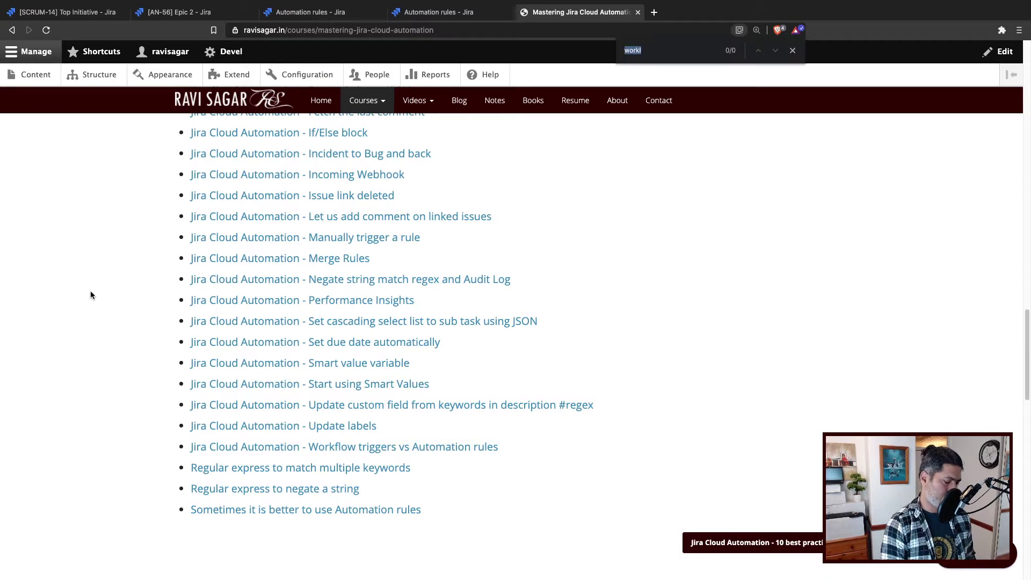
pyautogui.write('epi')
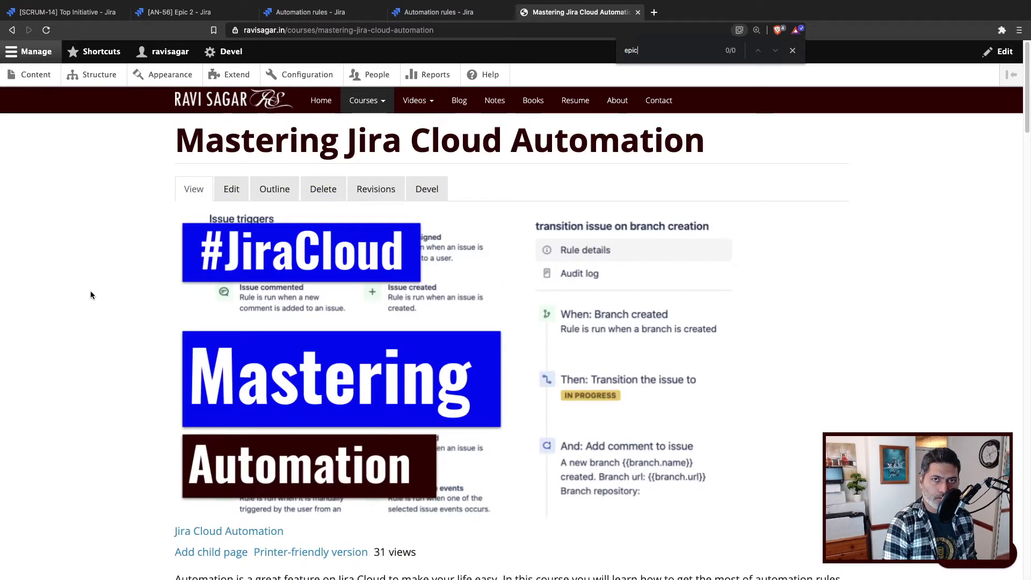
pyautogui.write('c')
pyautogui.hotkey('ctrl', 'a')
pyautogui.write('tran')
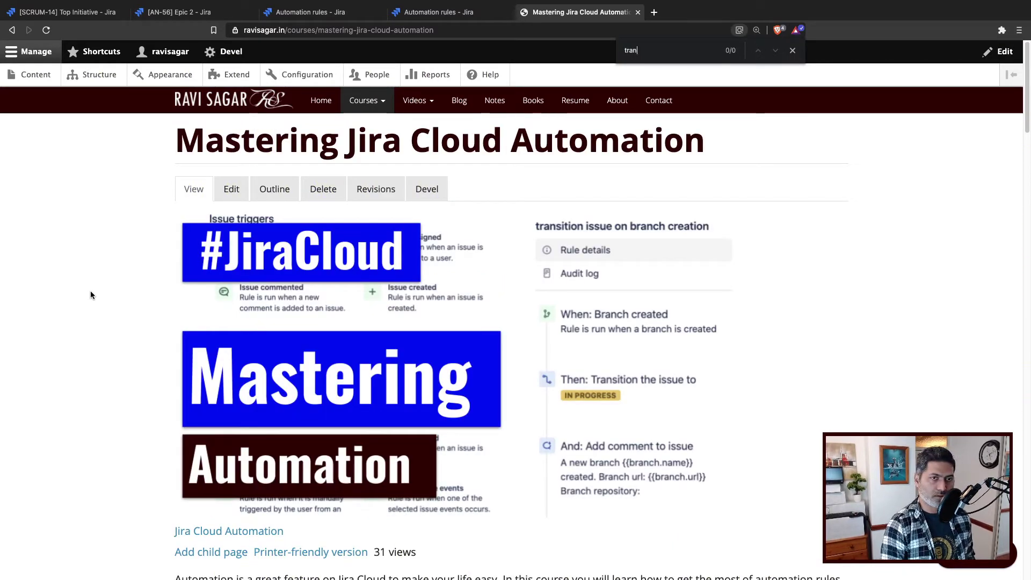
pyautogui.write('si')
pyautogui.hotkey('ctrl', 'a')
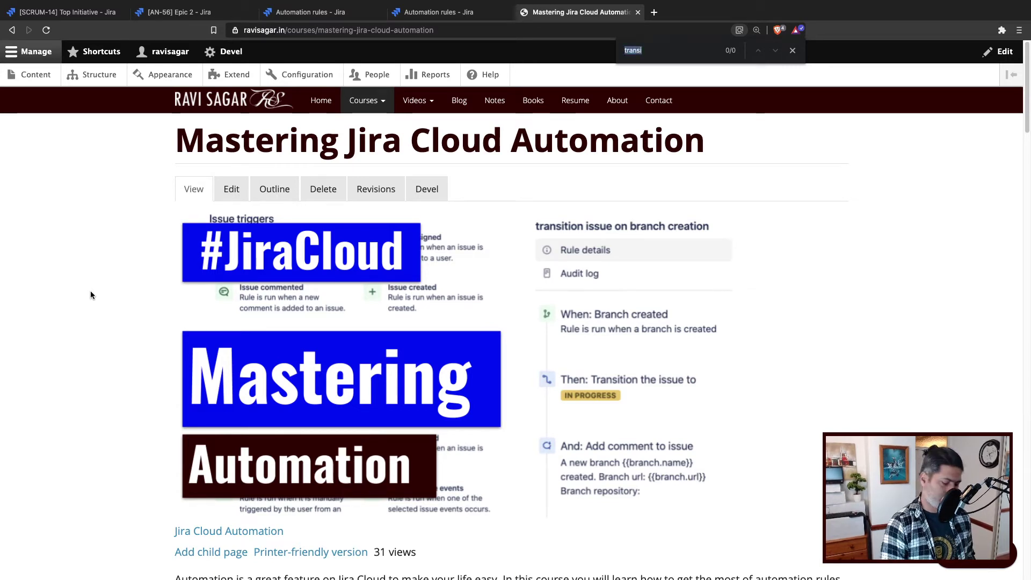
# Search the course page for "link", look through the matches in the lesson list, and close the page.
pyautogui.write('link')
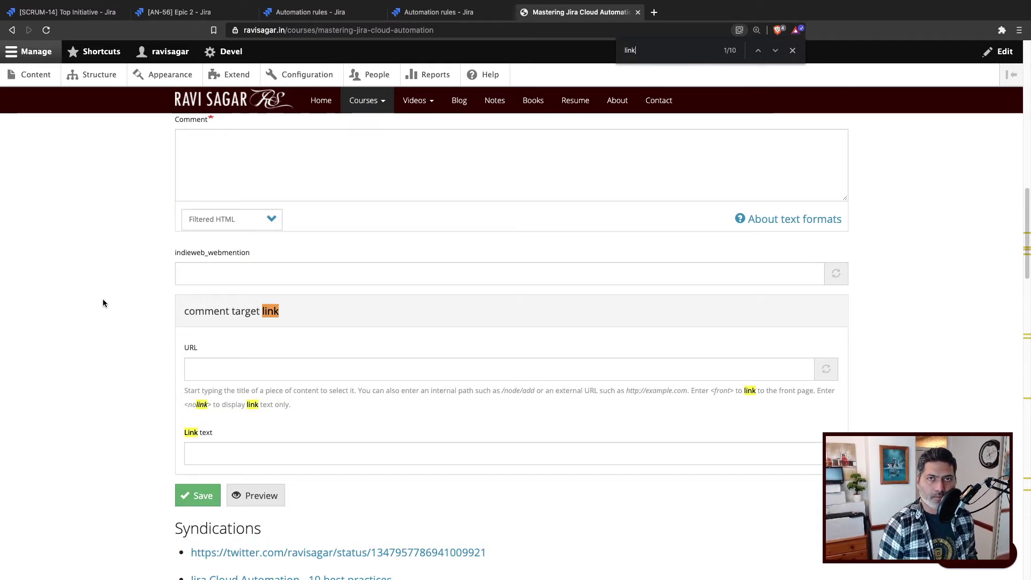
pyautogui.press('Return')
pyautogui.press('Return')
pyautogui.press('Return')
pyautogui.press('Return')
pyautogui.scroll(-10, 139, 323)
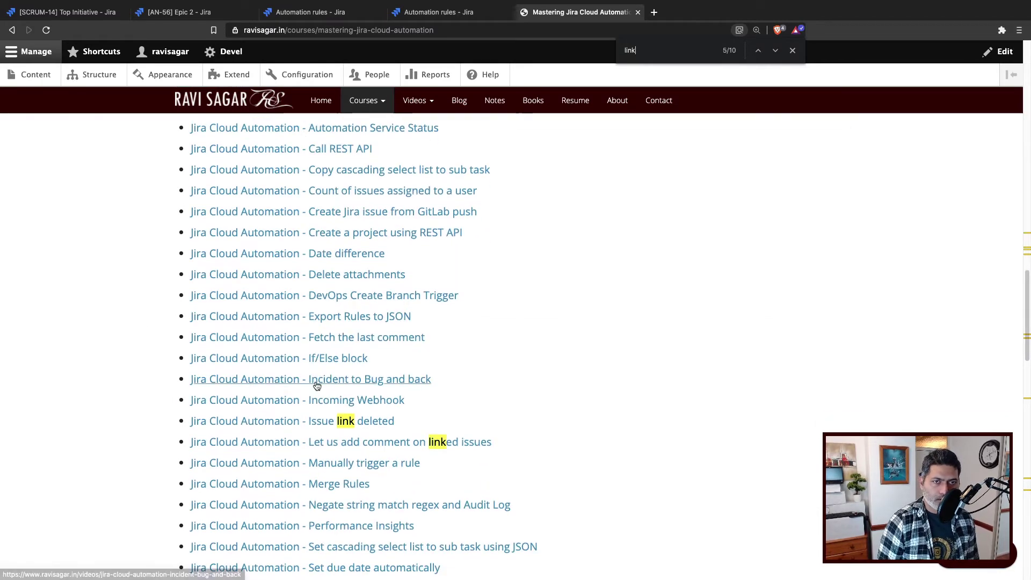
pyautogui.scroll(-3, 410, 443)
pyautogui.scroll(-5, 409, 445)
pyautogui.scroll(15, 409, 446)
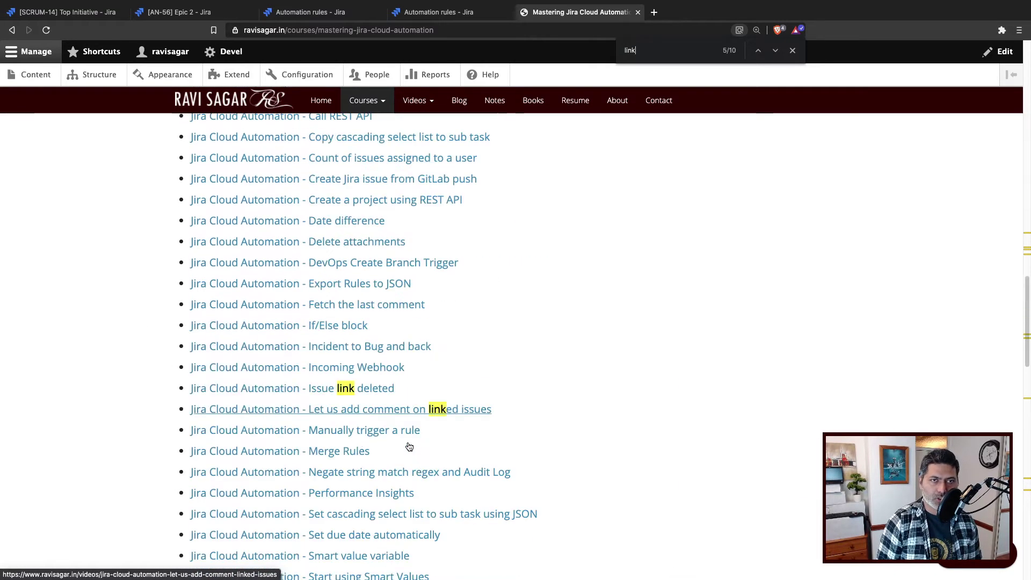
pyautogui.scroll(-6, 410, 445)
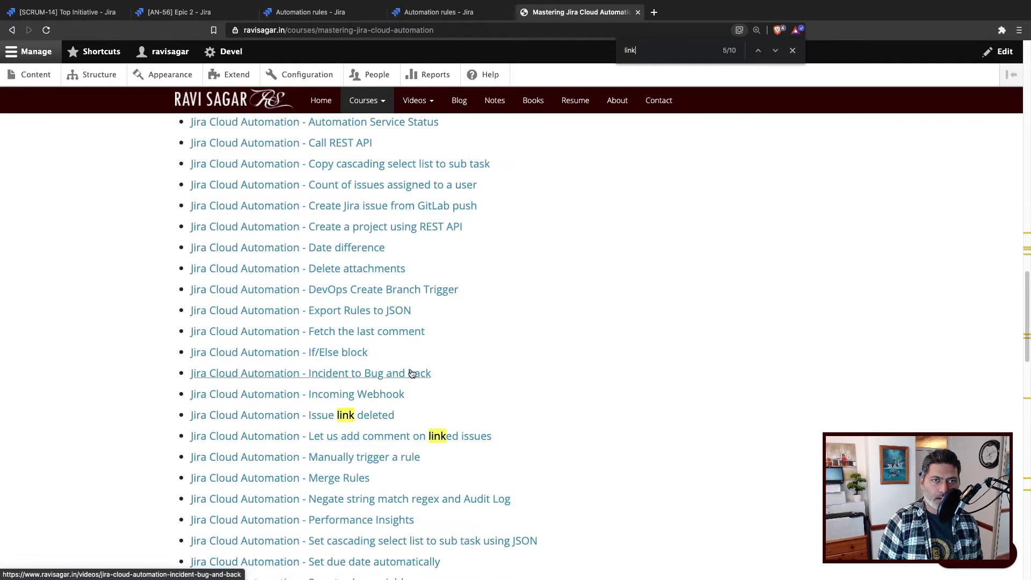
pyautogui.click(637, 11)
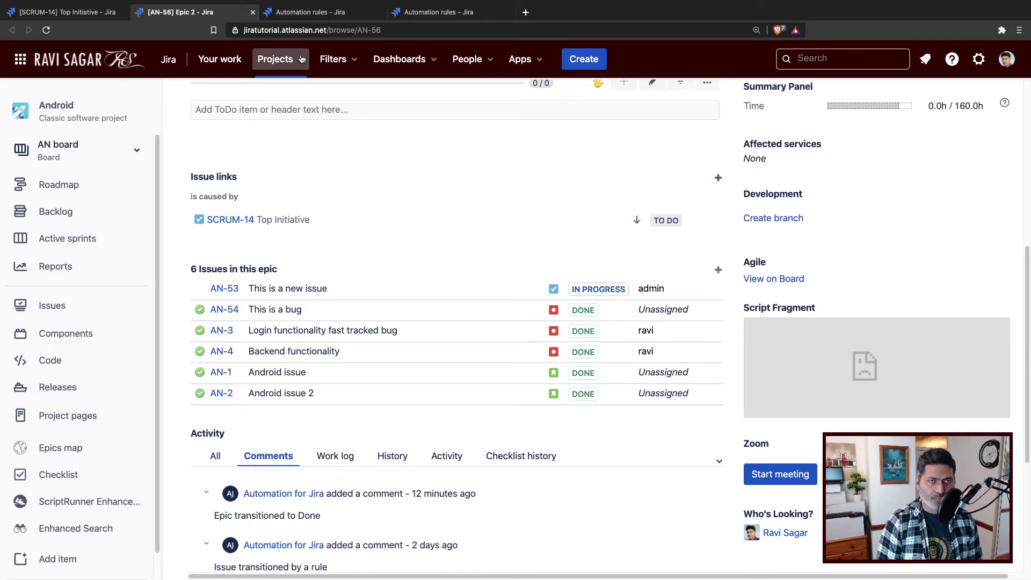
# Review the auto-transition-epic-from-stories rule's transition trigger, its Epic (parent) branch and the related issues condition on stories.
pyautogui.click(317, 13)
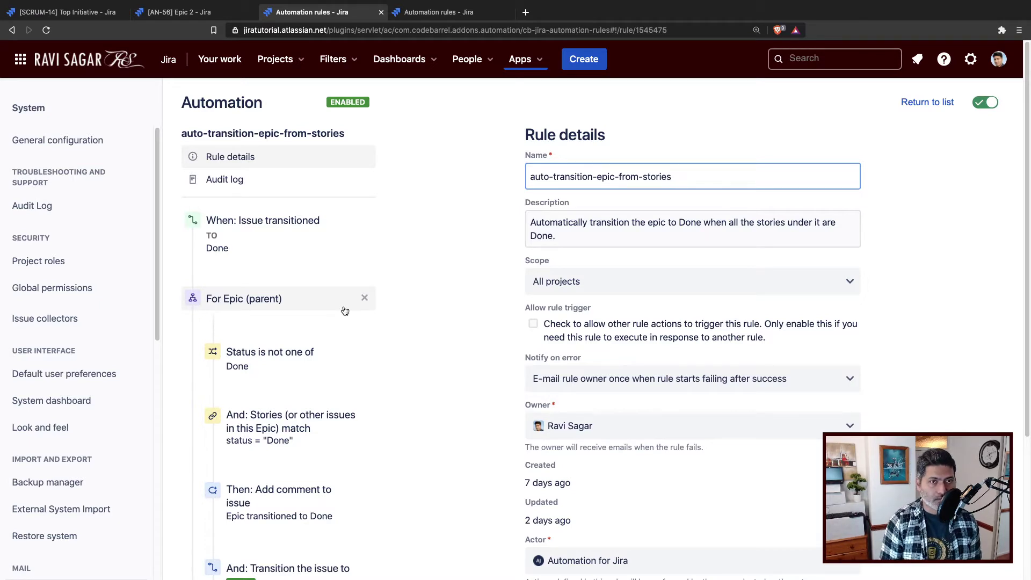
pyautogui.click(300, 237)
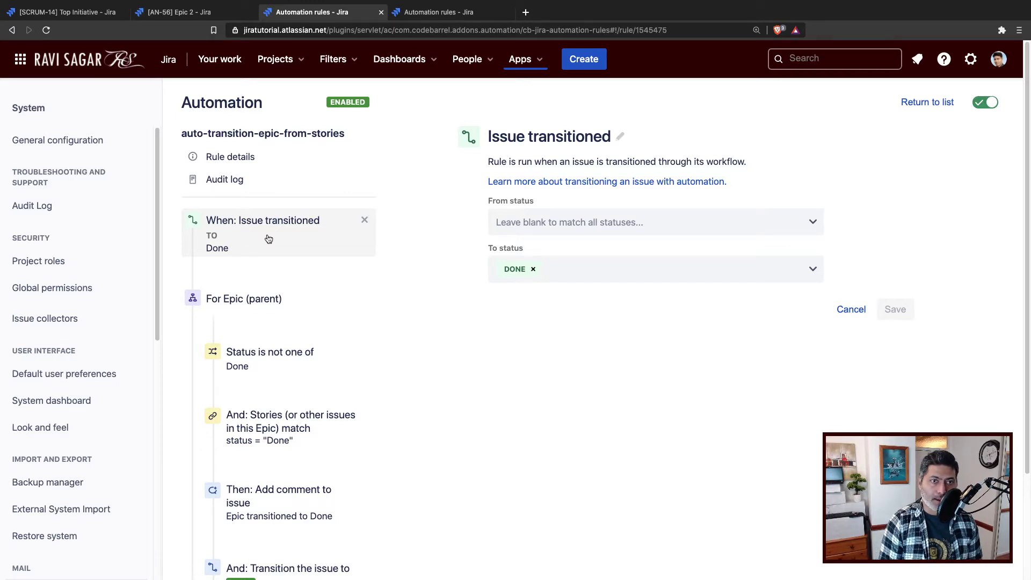
pyautogui.click(247, 303)
pyautogui.scroll(-2, 248, 302)
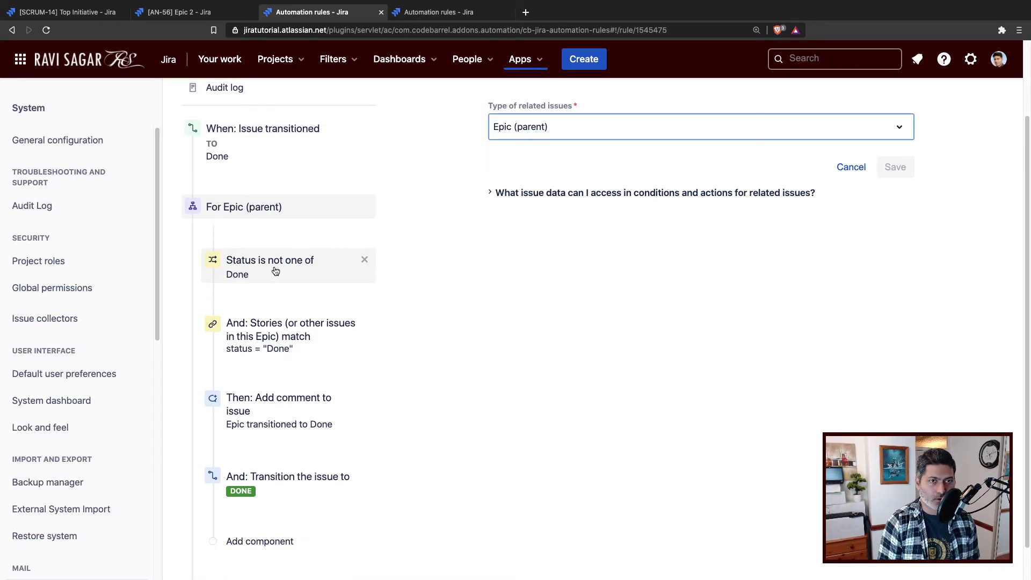
pyautogui.scroll(-1, 275, 271)
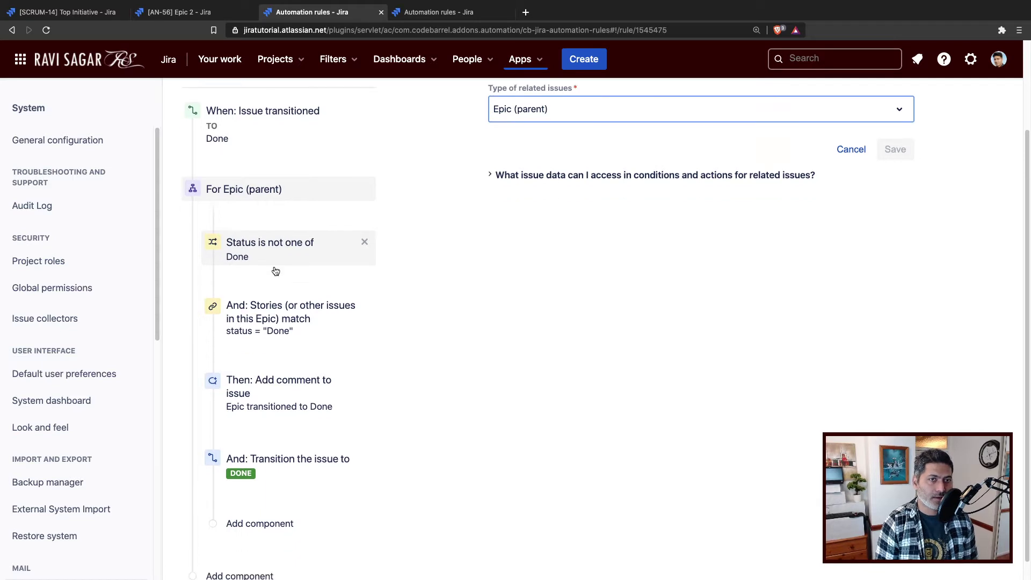
pyautogui.click(285, 321)
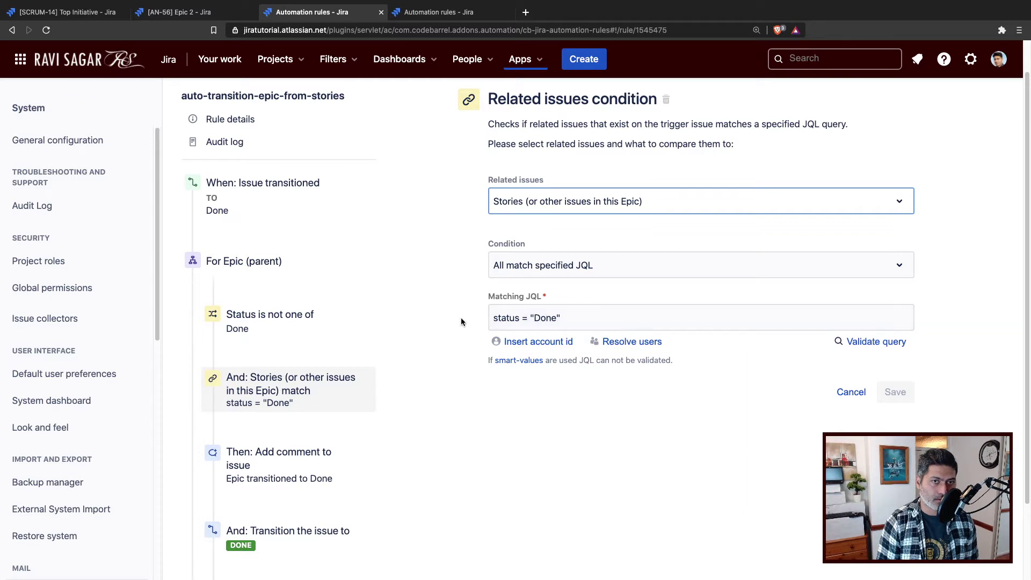
# Review the auto-transition-epic-from-stories rule's comment action and its action transitioning the issue to Done.
pyautogui.scroll(-2, 347, 361)
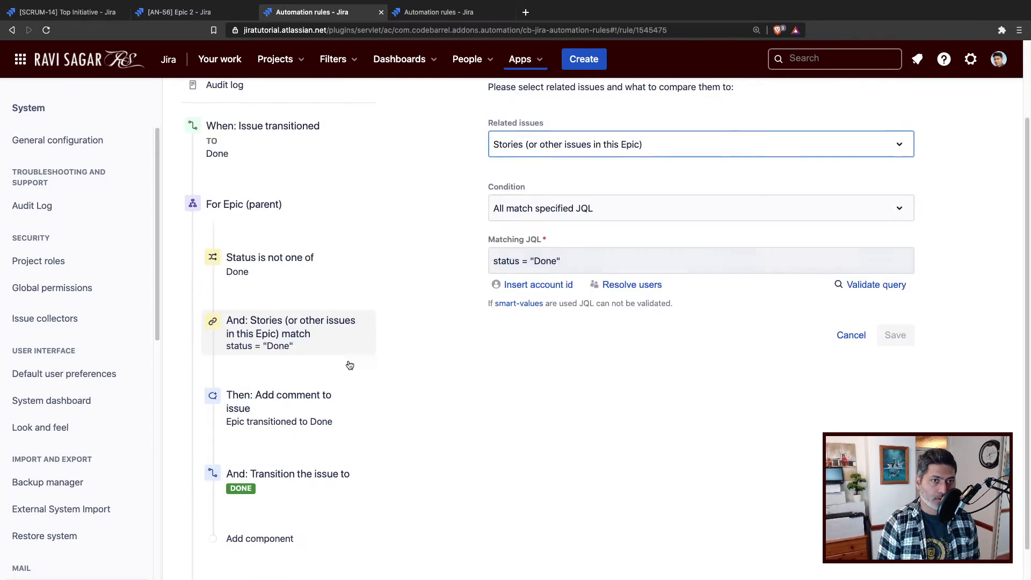
pyautogui.click(276, 406)
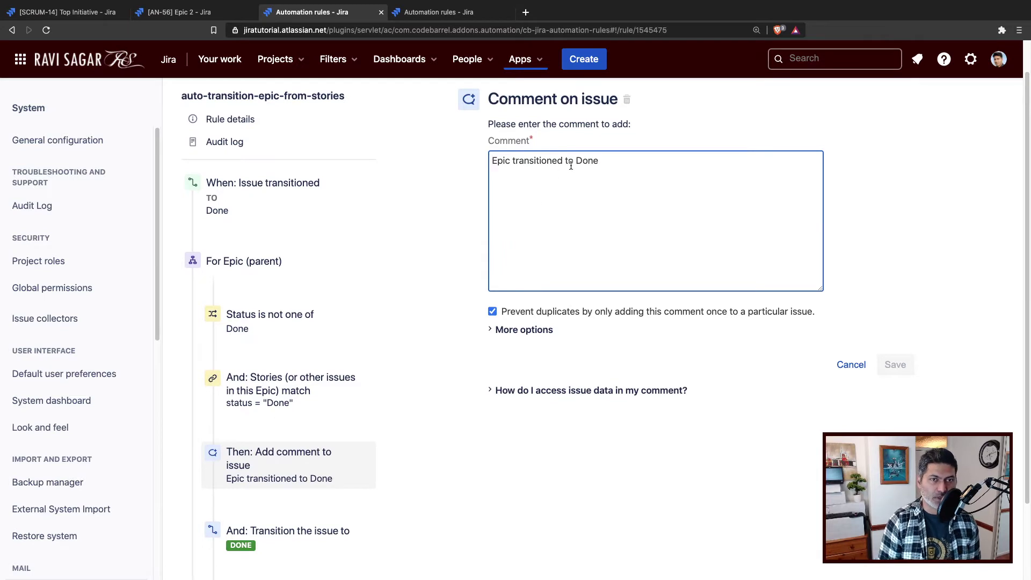
pyautogui.scroll(-3, 389, 406)
pyautogui.scroll(2, 237, 450)
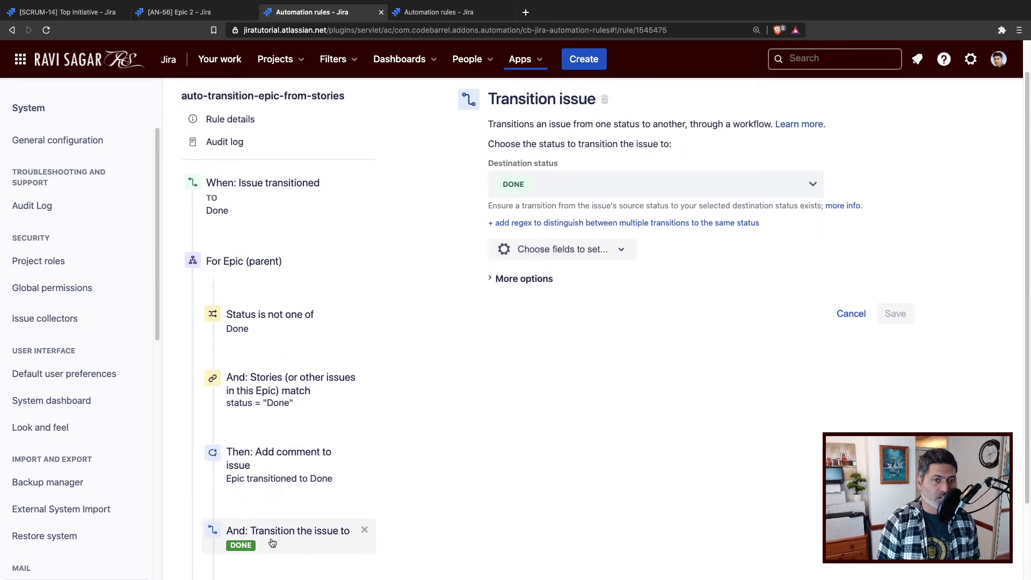
pyautogui.scroll(1, 319, 531)
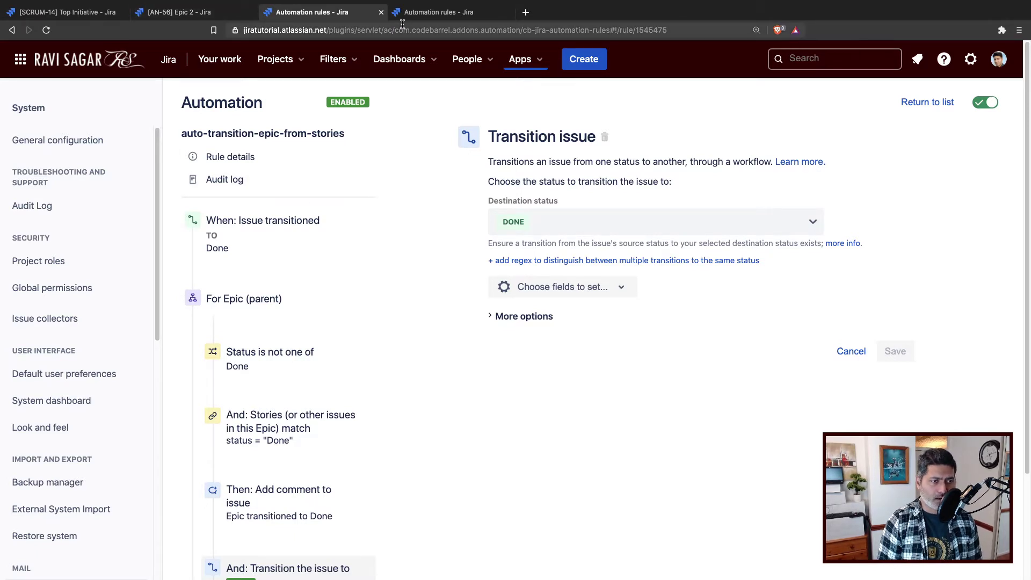
# Check the issue links and child issues of Epic 2, and the trigger of the transition-linked-issue rule.
pyautogui.click(180, 12)
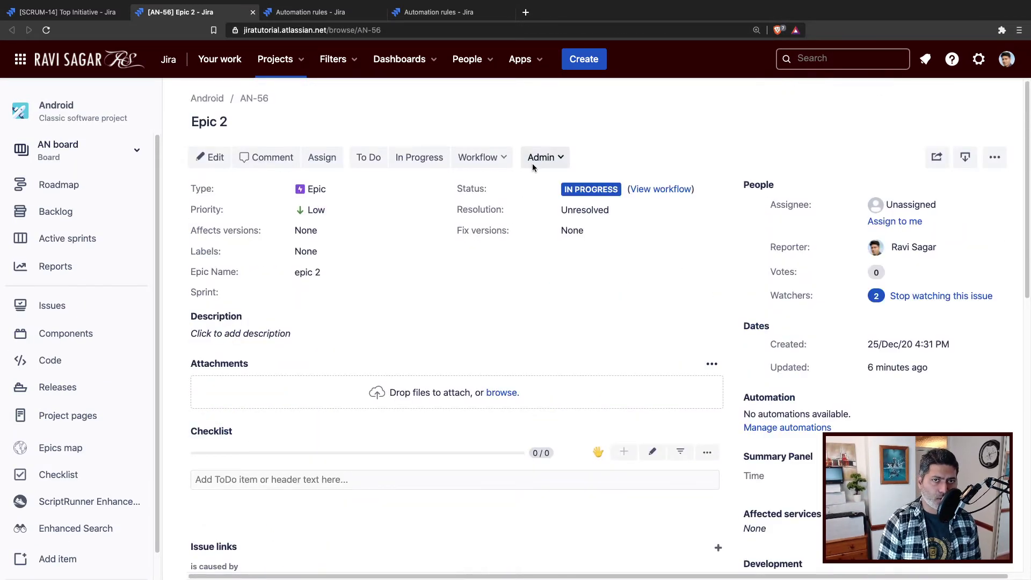
pyautogui.scroll(-5, 456, 301)
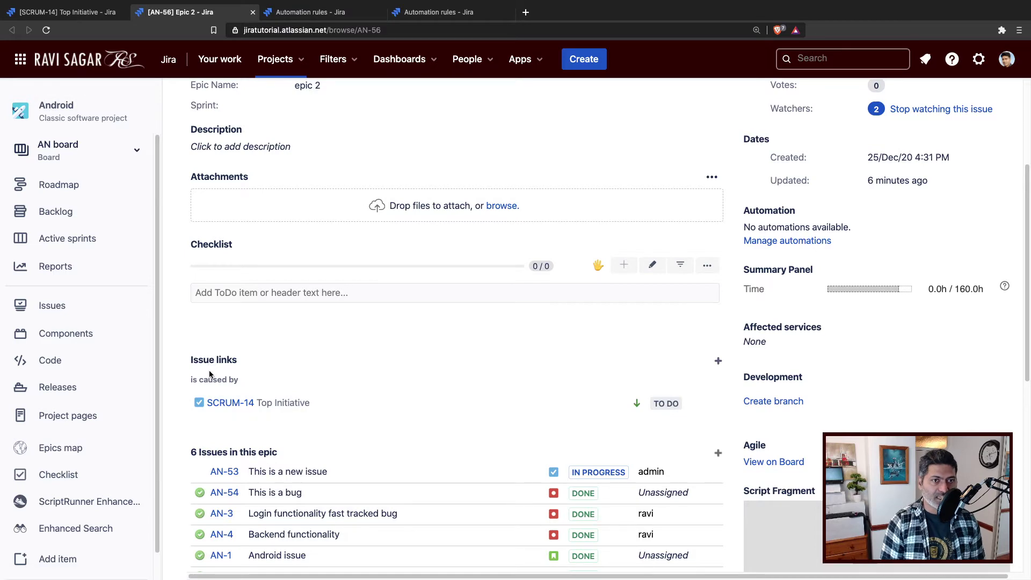
pyautogui.click(447, 14)
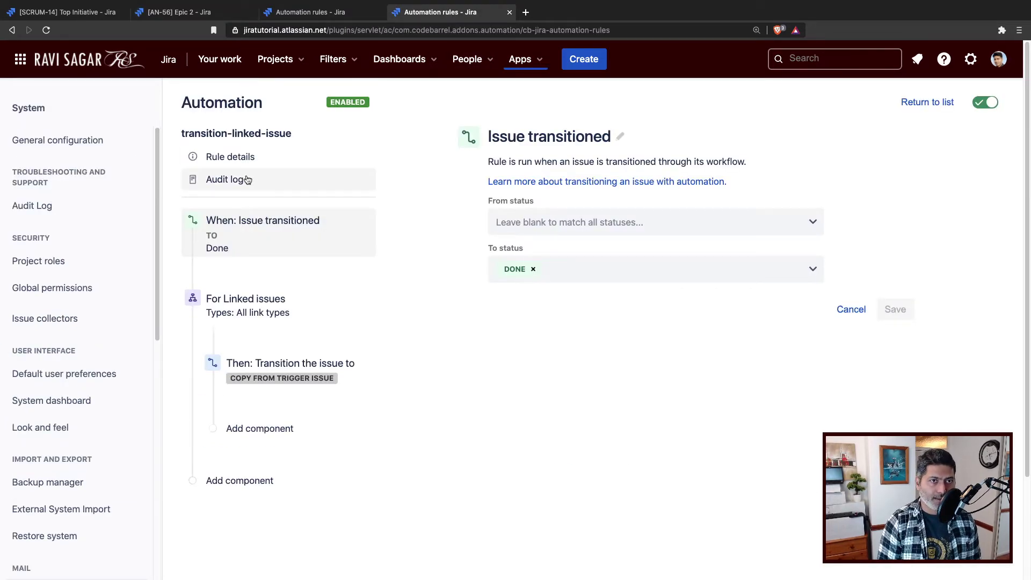
pyautogui.moveTo(255, 278)
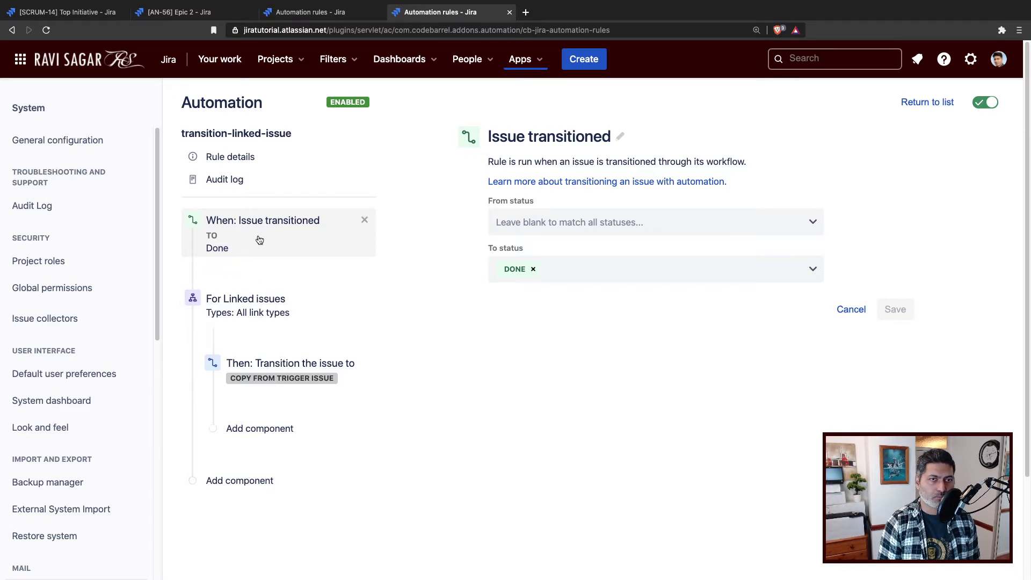
# Limit the transition-linked-issue rule's Linked issues branch to the link types "is caused by" and "causes", and save the branch.
pyautogui.click(249, 320)
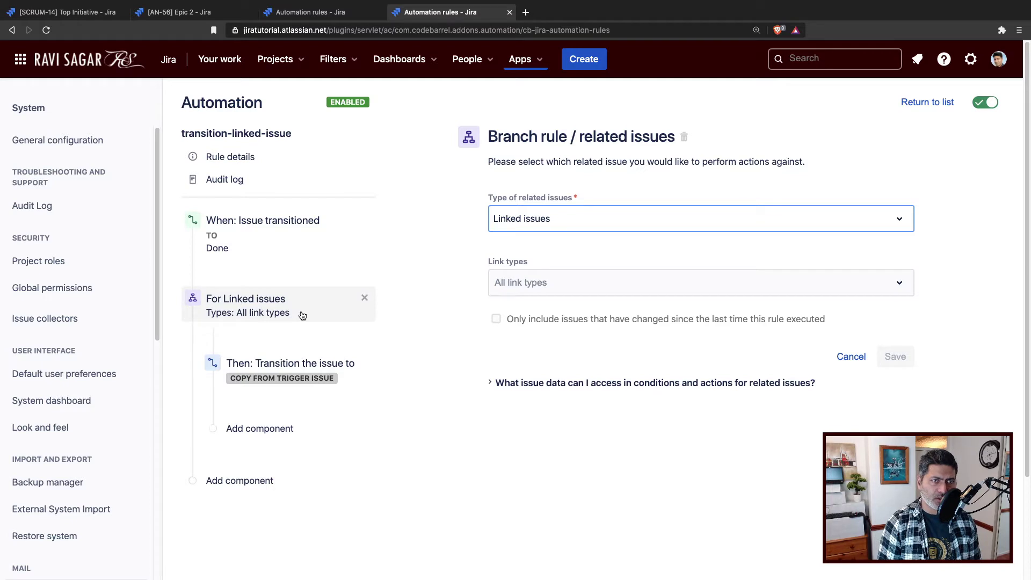
pyautogui.click(550, 286)
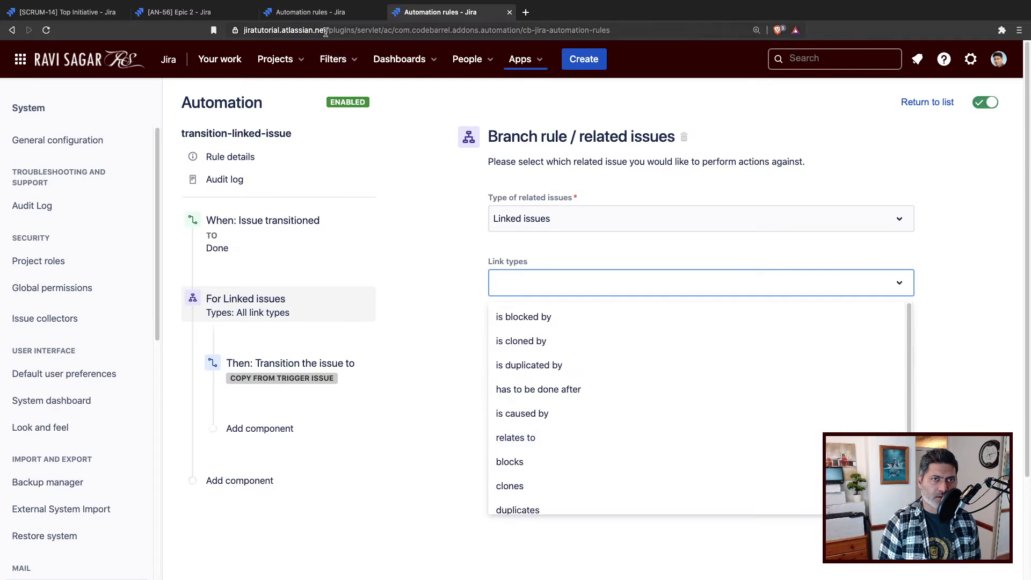
pyautogui.click(218, 14)
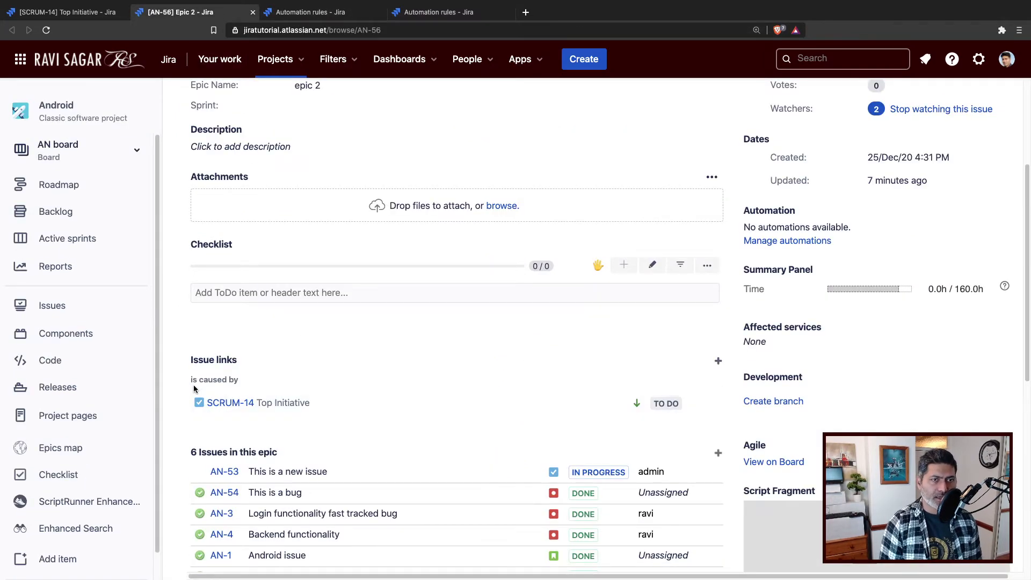
pyautogui.click(499, 11)
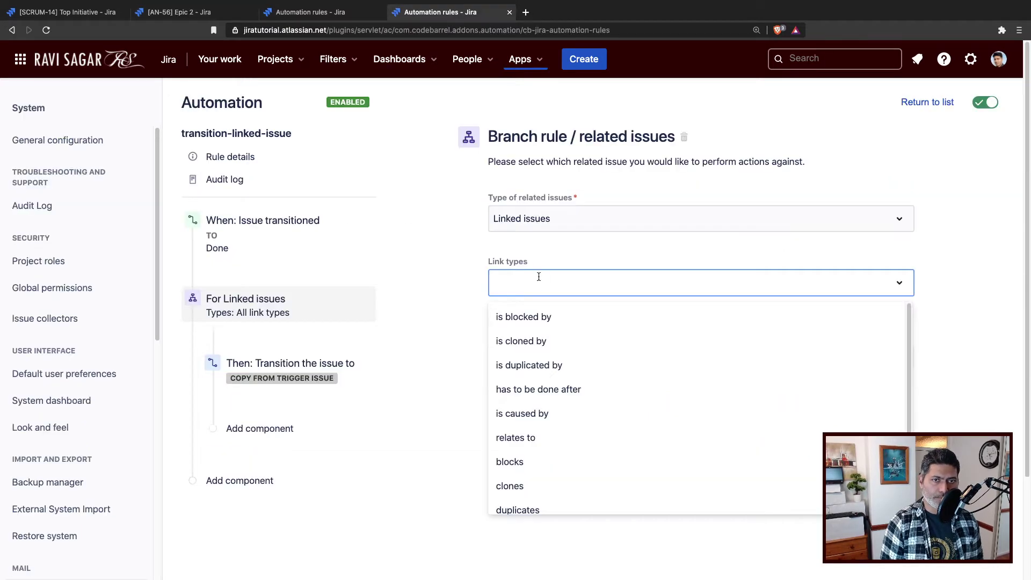
pyautogui.click(532, 419)
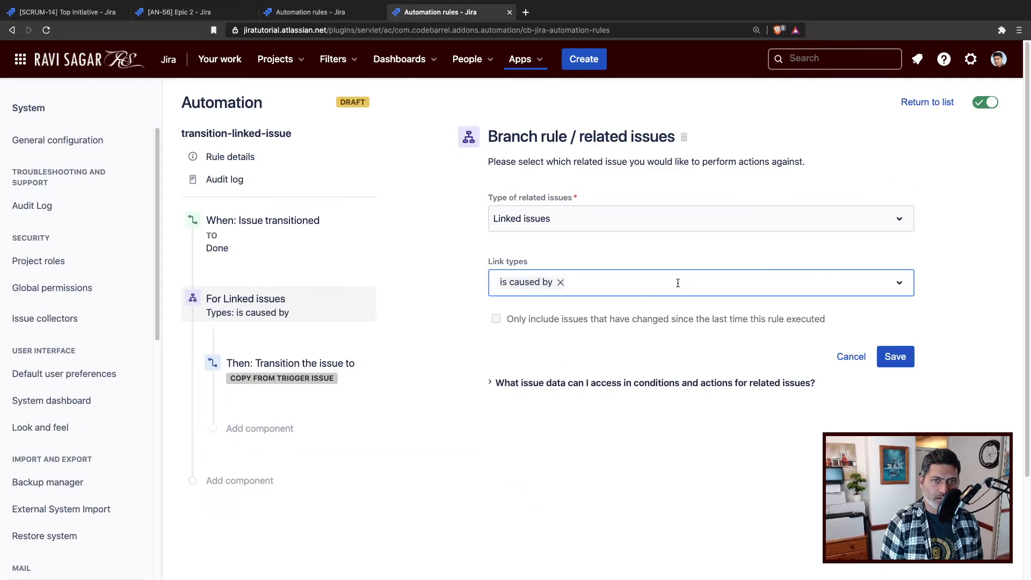
pyautogui.click(695, 282)
pyautogui.scroll(-2, 679, 344)
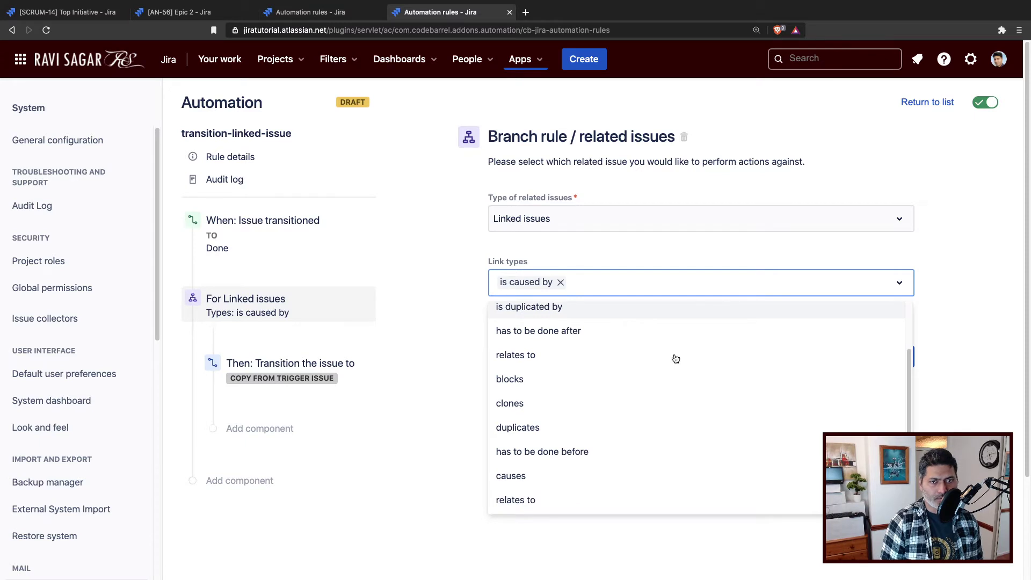
pyautogui.click(532, 475)
pyautogui.click(896, 358)
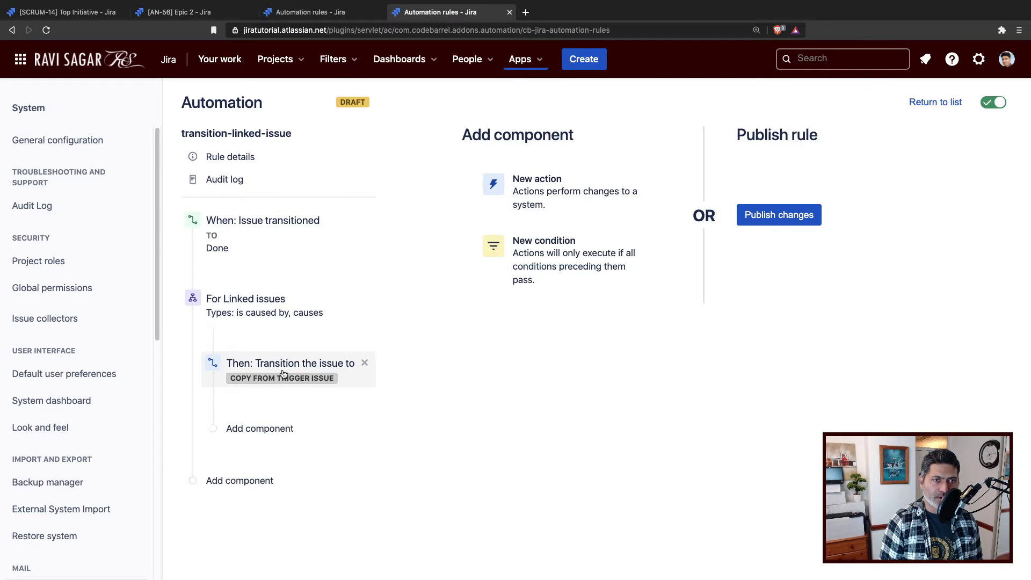
# Review the branch and its transition action copying the status from the trigger issue, and publish the transition-linked-issue rule.
pyautogui.click(269, 310)
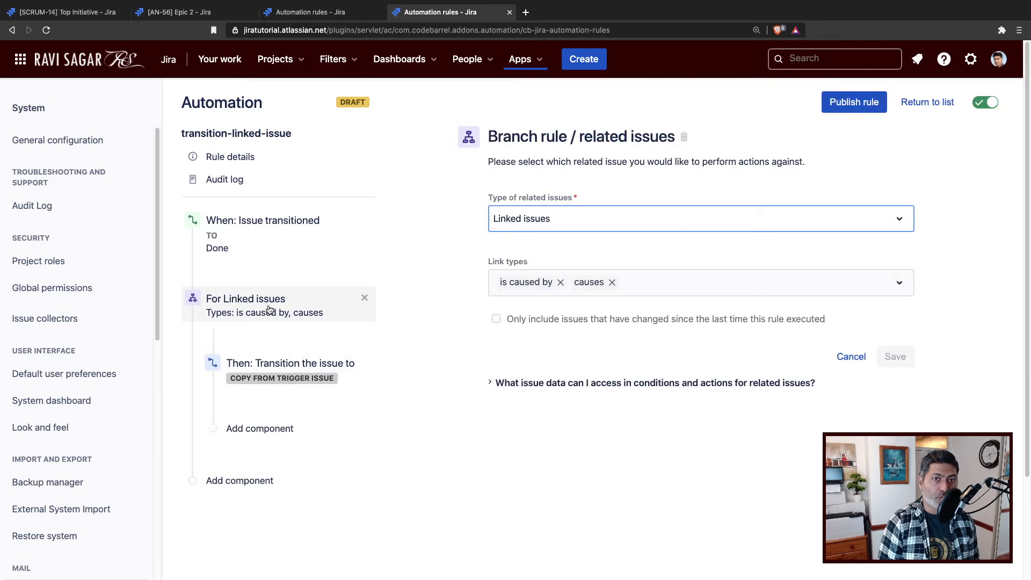
pyautogui.click(277, 380)
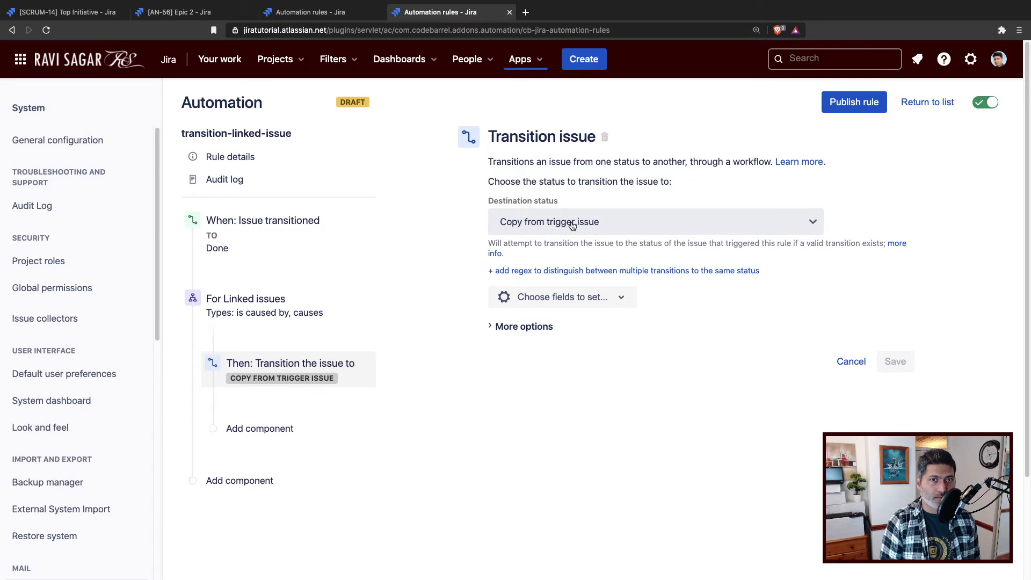
pyautogui.click(853, 107)
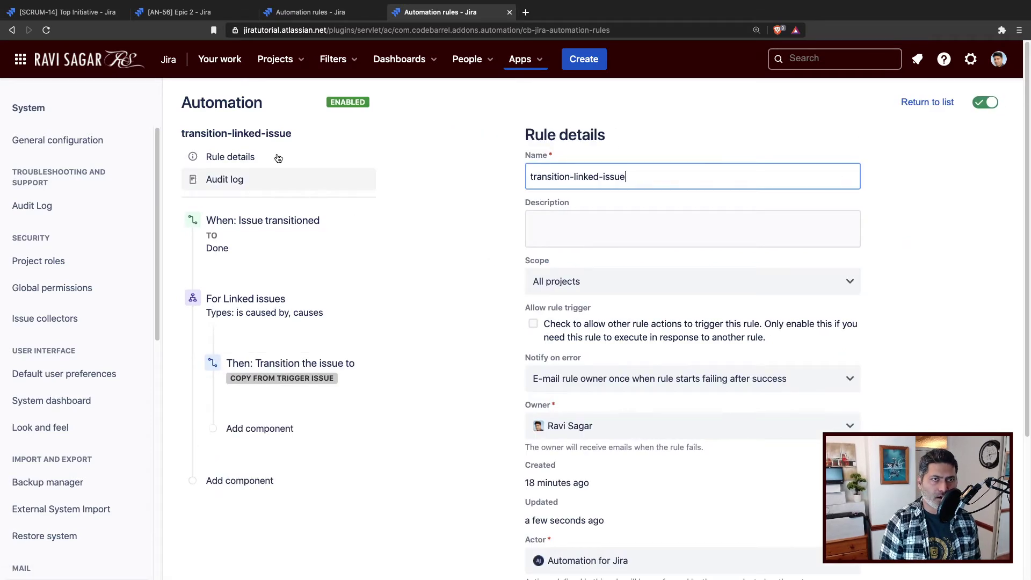
# Open the audit logs of the transition-linked-issue and auto-transition-epic-from-stories rules.
pyautogui.click(236, 179)
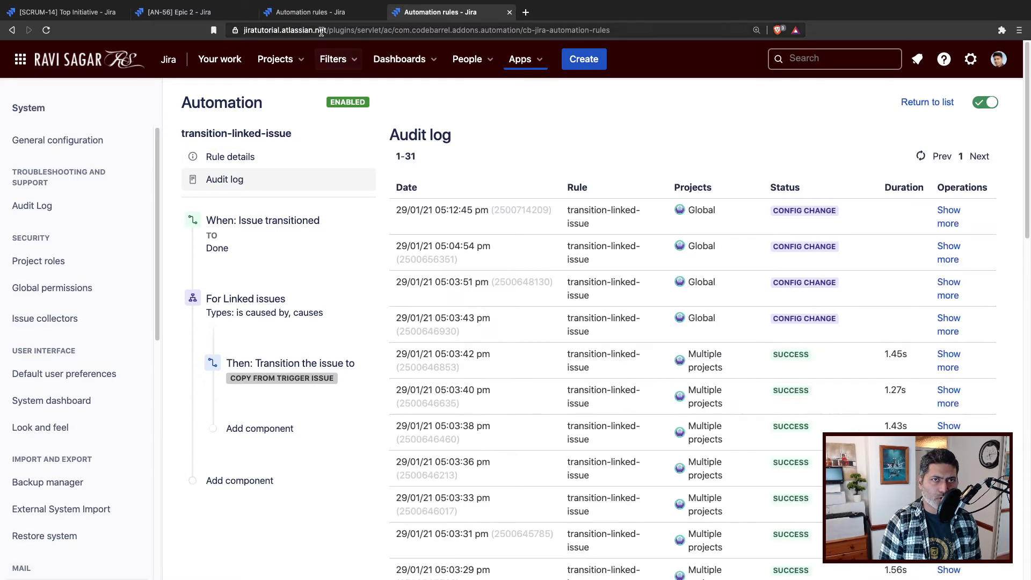
pyautogui.click(310, 12)
pyautogui.click(229, 186)
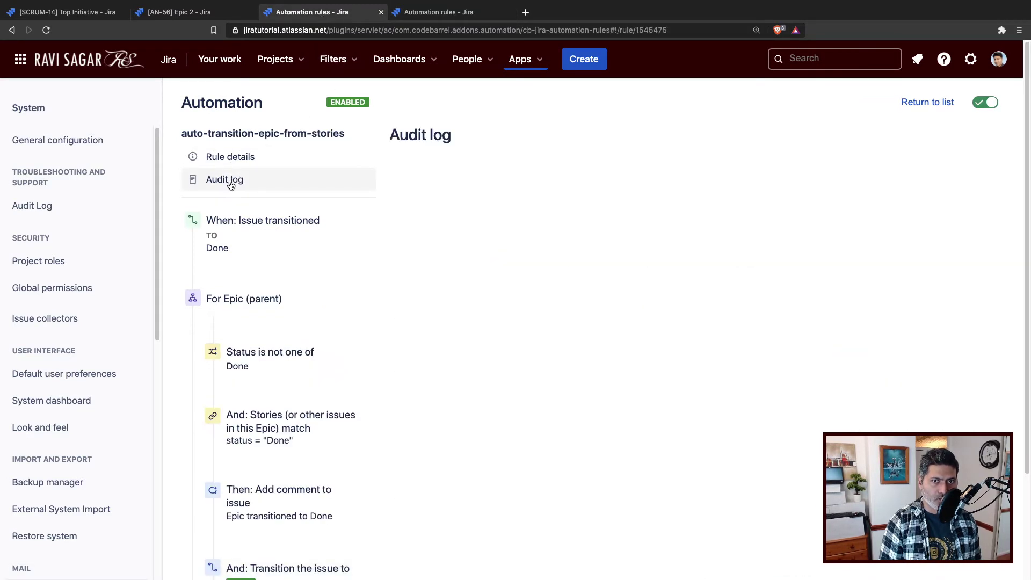
# Transition the child issue AN-53 of Epic 2 to Done from the epic's issue list.
pyautogui.click(217, 14)
pyautogui.scroll(-7, 495, 345)
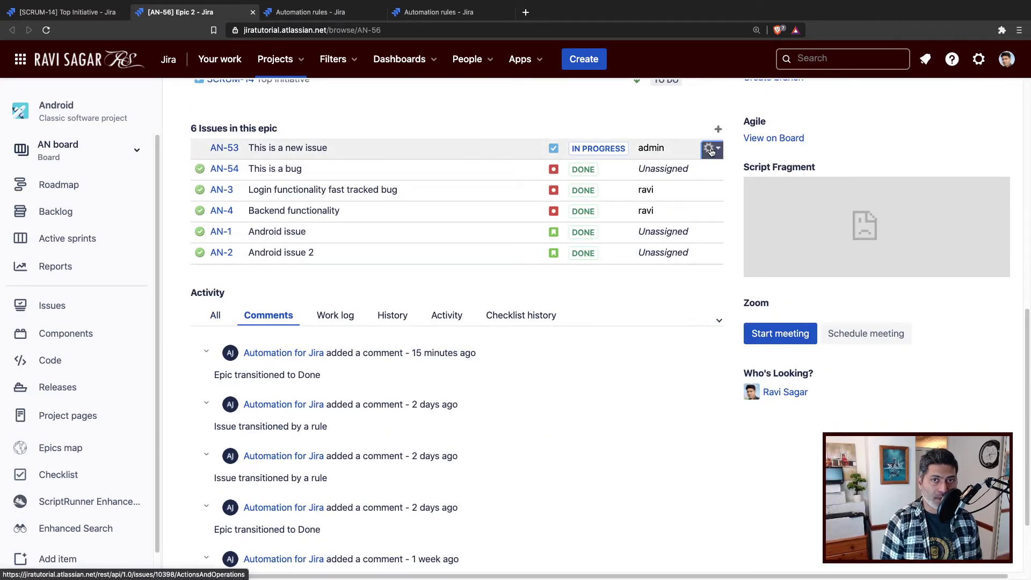
pyautogui.click(711, 150)
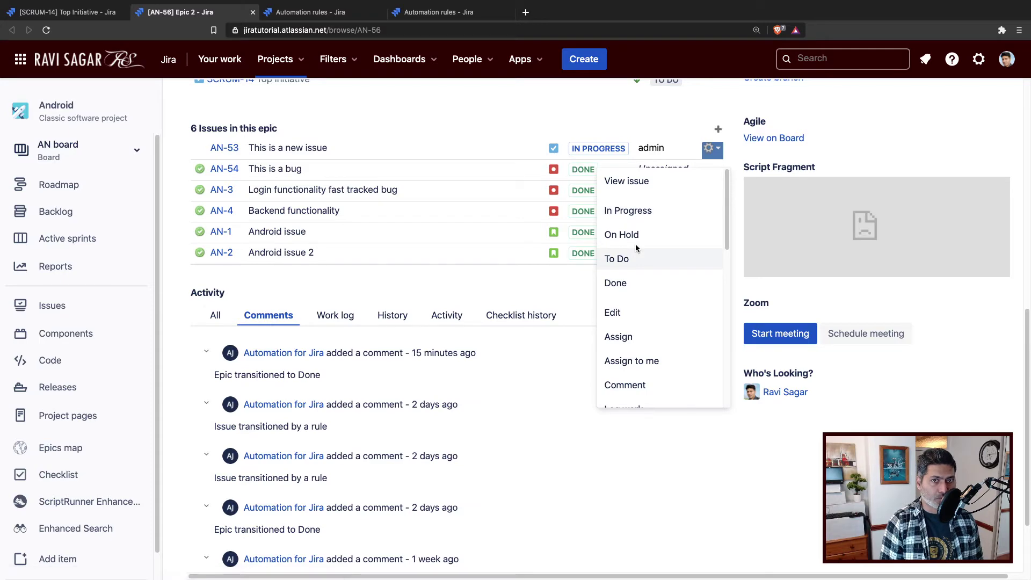
pyautogui.click(636, 287)
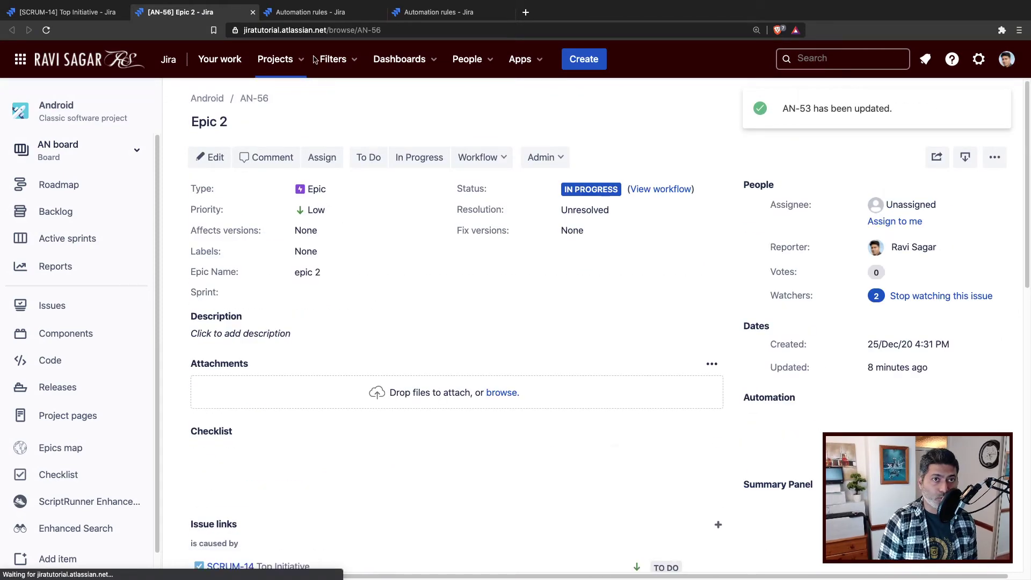
# Refresh the auto-transition-epic-from-stories audit log, and reload Epic 2 to check its status, linked initiative and child issues.
pyautogui.click(321, 18)
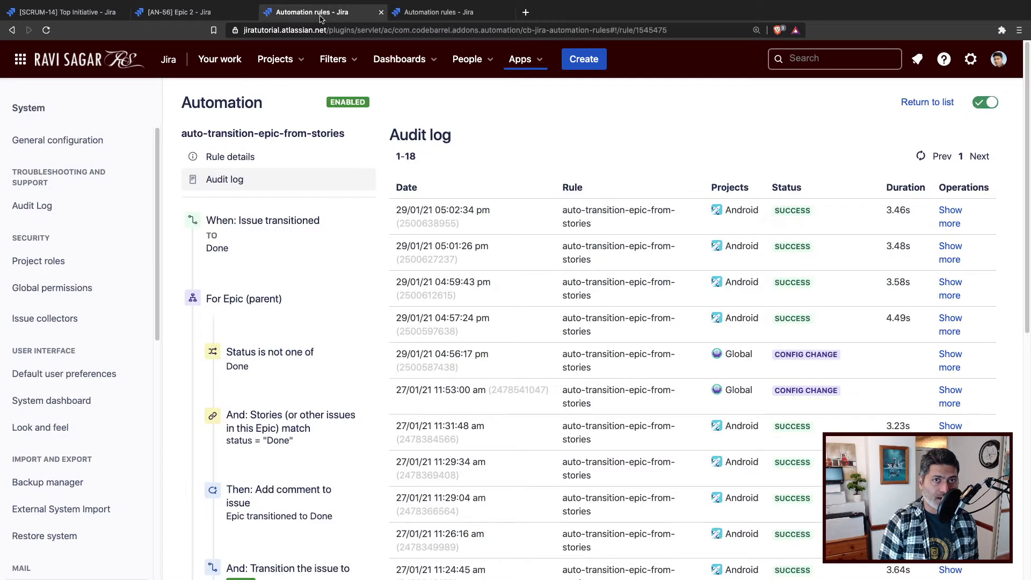
pyautogui.click(921, 159)
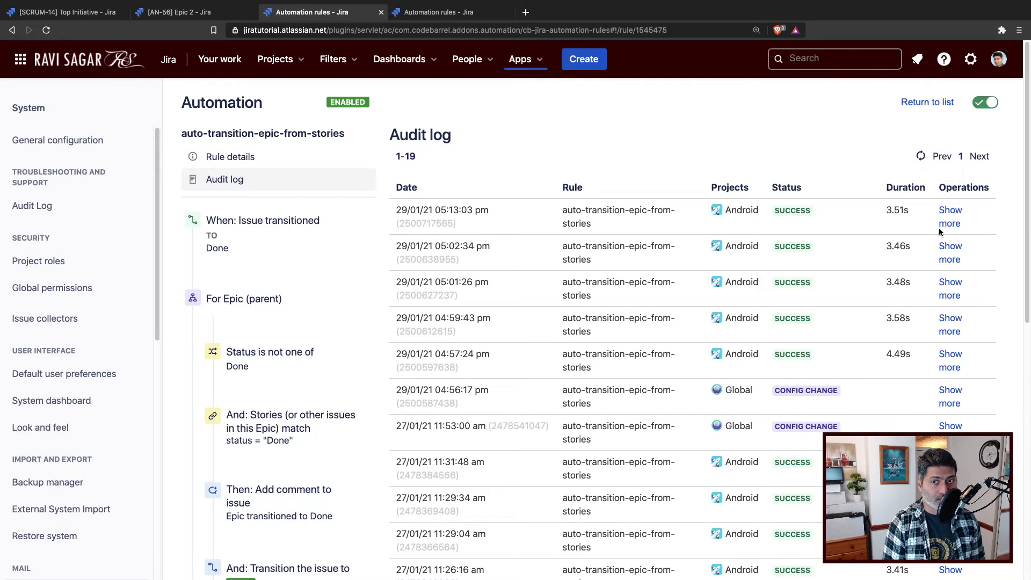
pyautogui.click(167, 12)
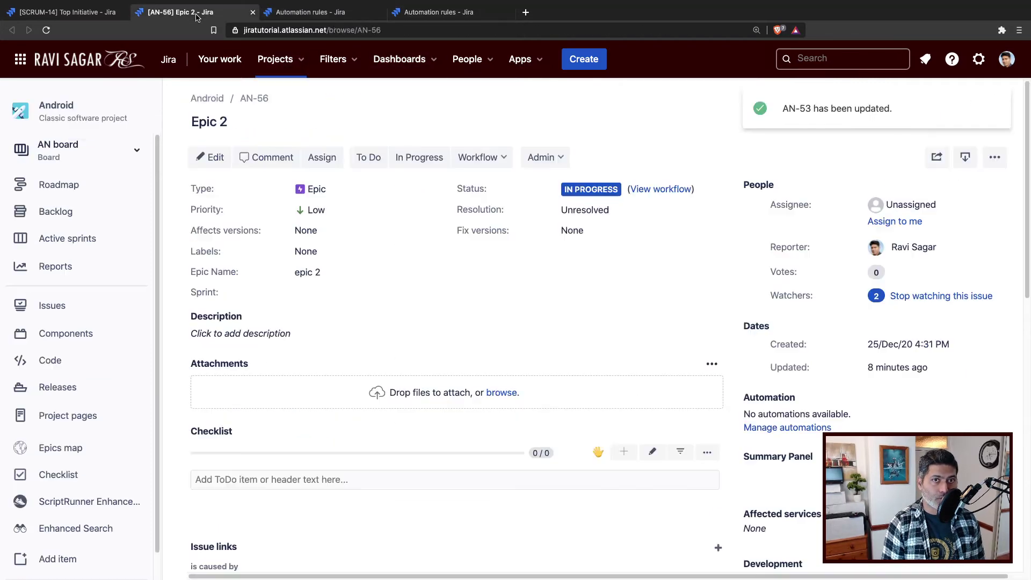
pyautogui.click(46, 30)
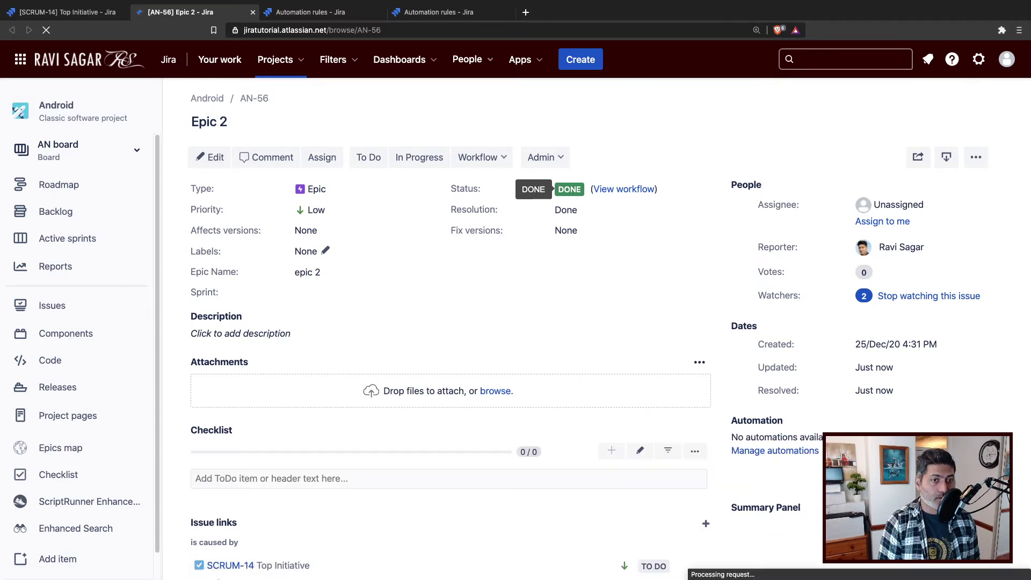
pyautogui.scroll(-4, 305, 396)
pyautogui.scroll(-2, 226, 370)
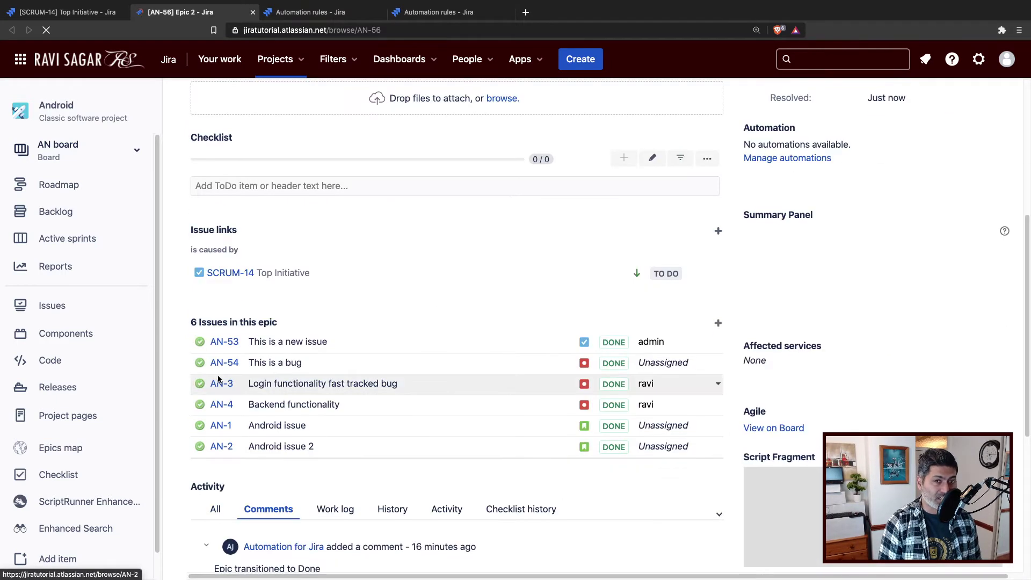
# Refresh the transition-linked-issue rule's audit log and expand the details of the newest entry.
pyautogui.click(445, 13)
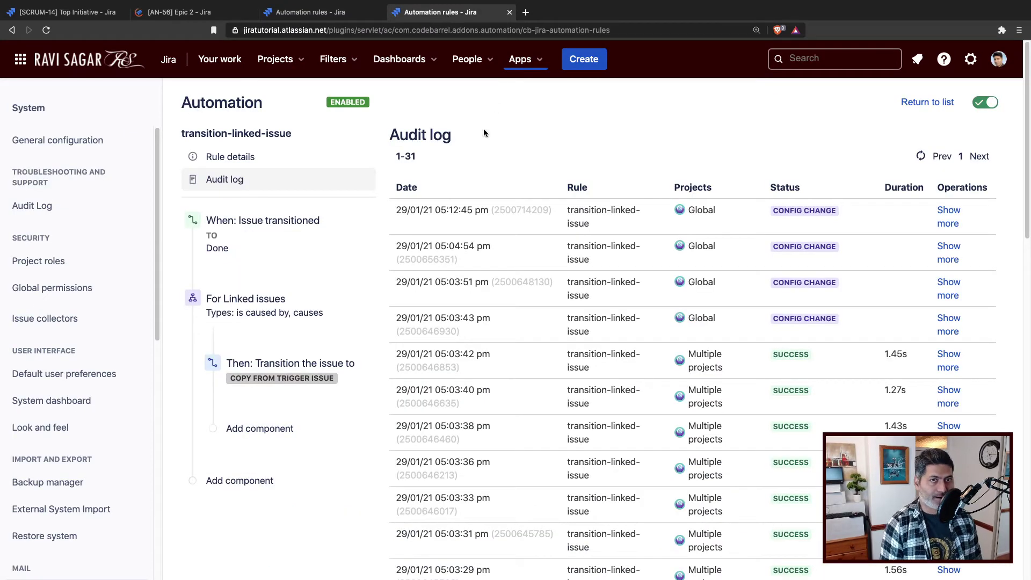
pyautogui.click(919, 157)
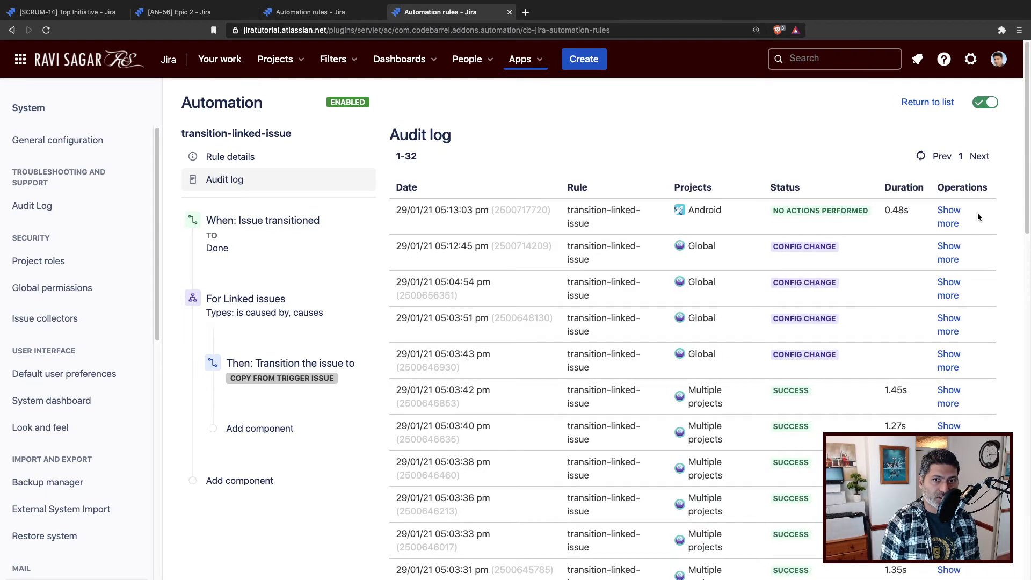
pyautogui.click(950, 215)
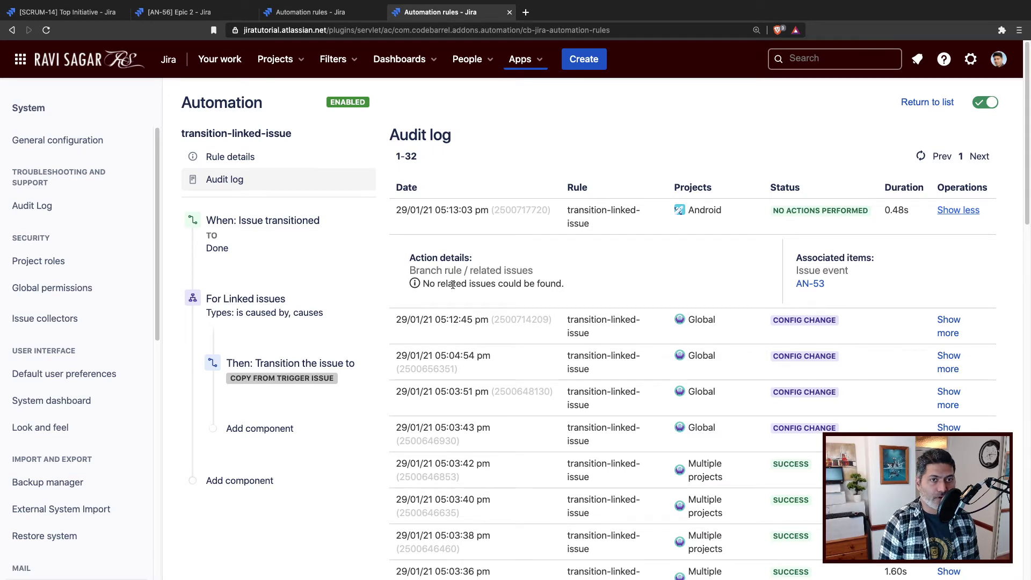
# Check the issue links on Epic 2 again and return to the transition-linked-issue rule.
pyautogui.click(180, 16)
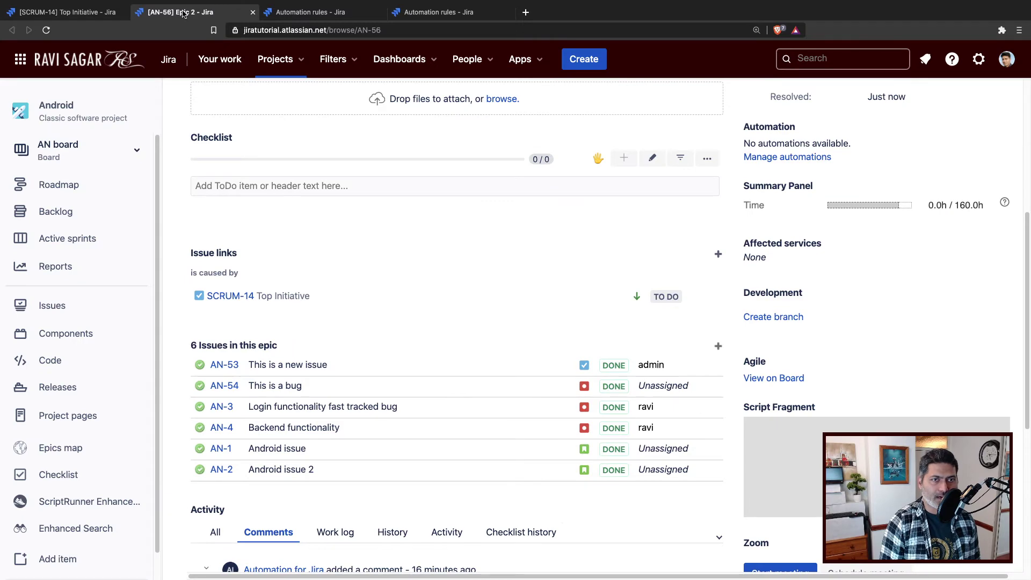
pyautogui.scroll(1, 348, 276)
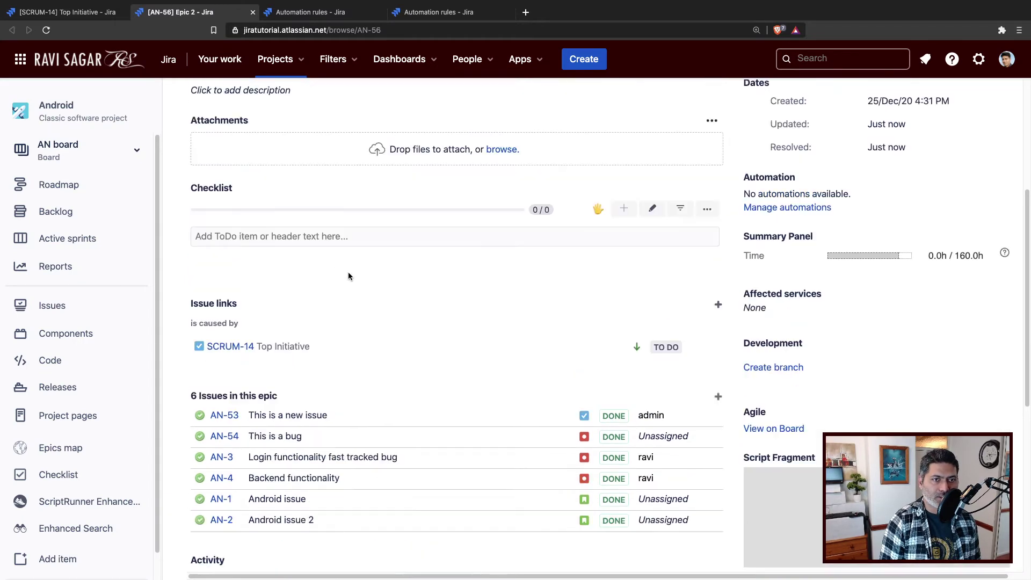
pyautogui.scroll(1, 348, 276)
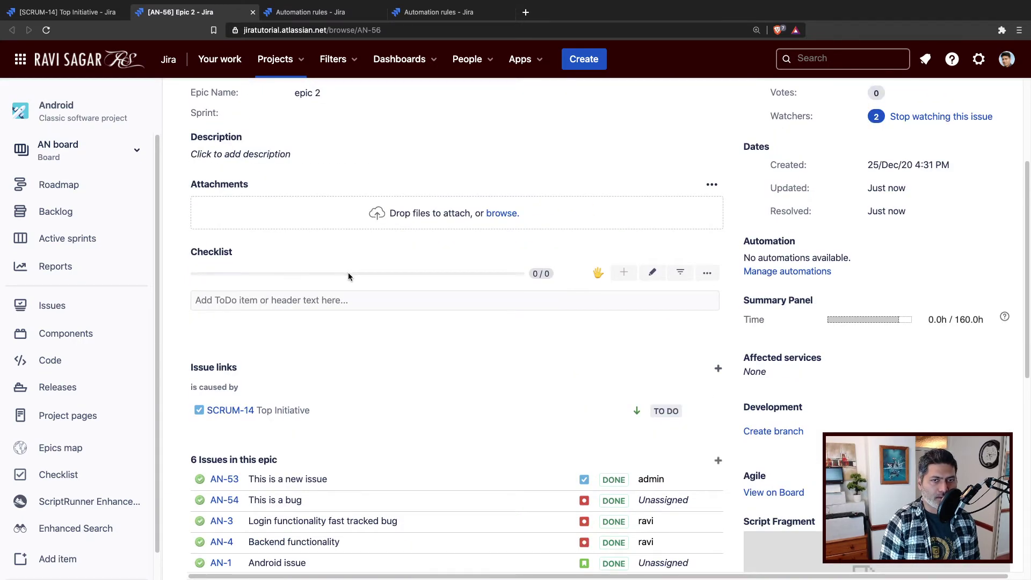
pyautogui.click(439, 12)
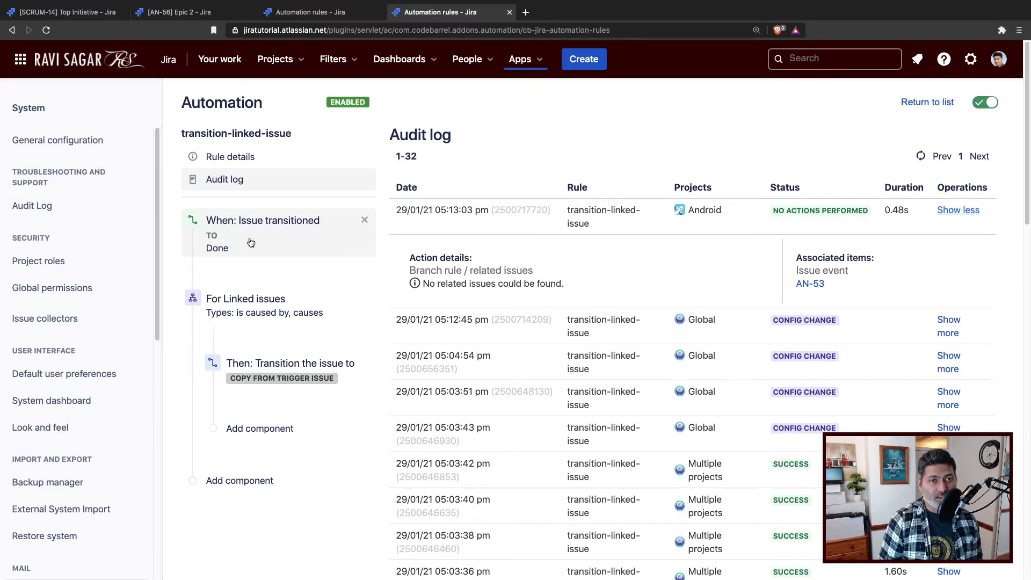
# Allow other rule actions to trigger the transition-linked-issue rule, publish the change and open the rule's audit log.
pyautogui.click(269, 157)
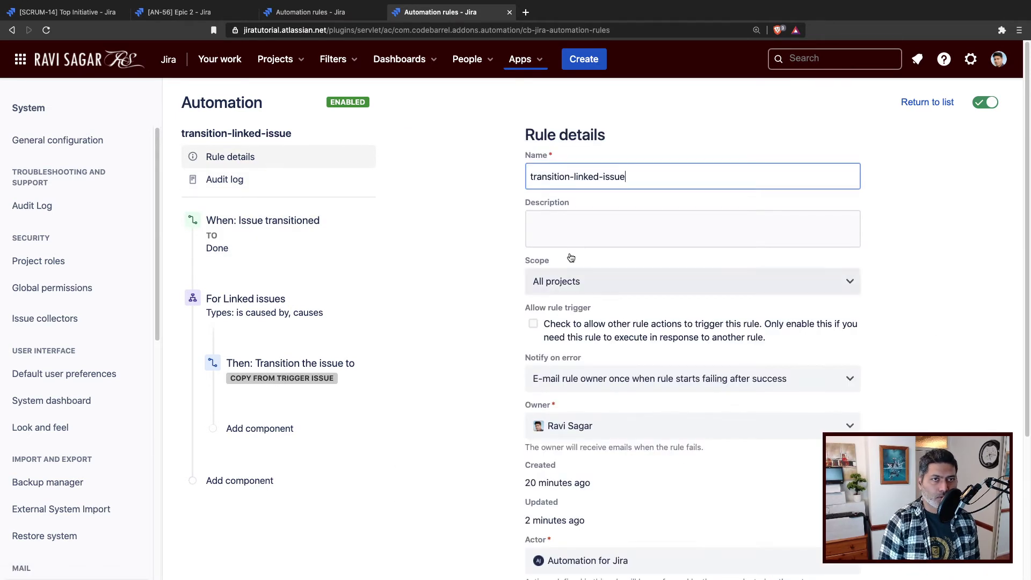
pyautogui.click(534, 324)
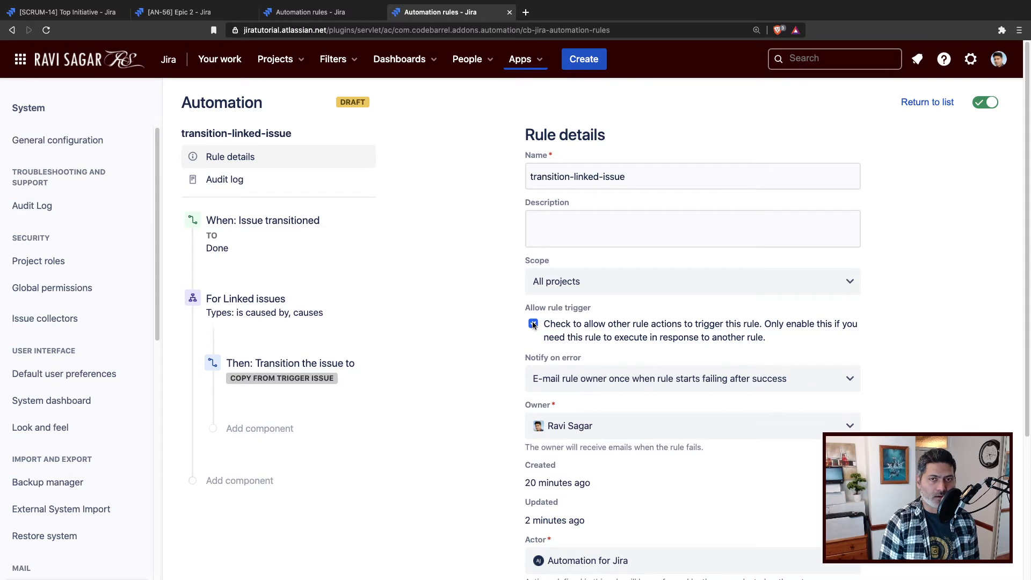
pyautogui.click(313, 248)
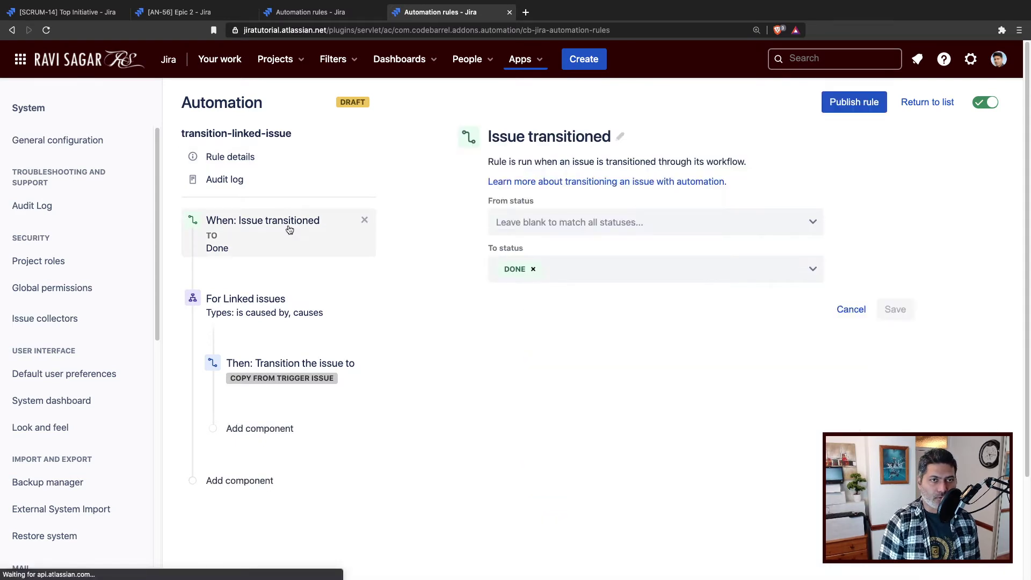
pyautogui.click(859, 103)
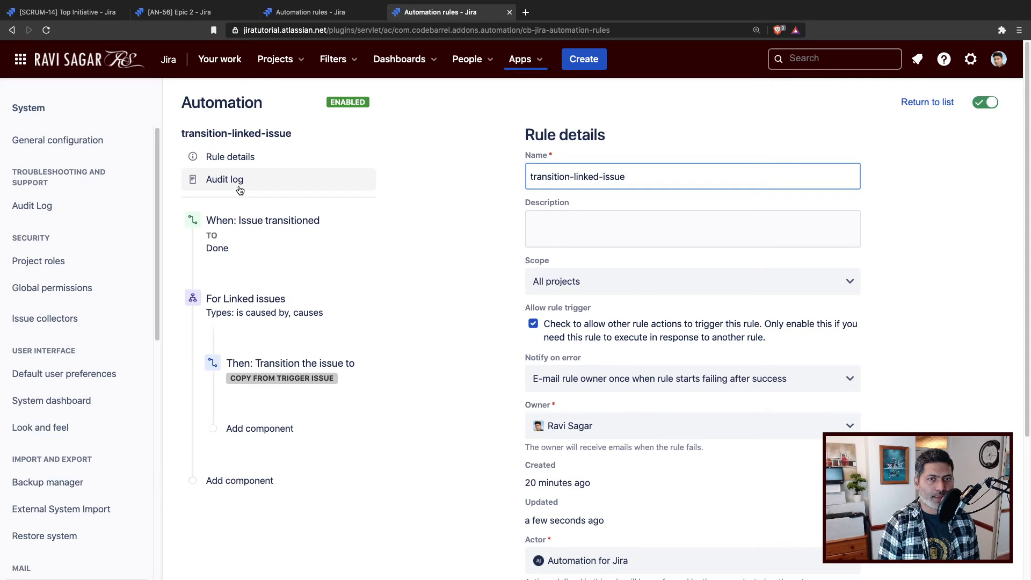
pyautogui.click(205, 185)
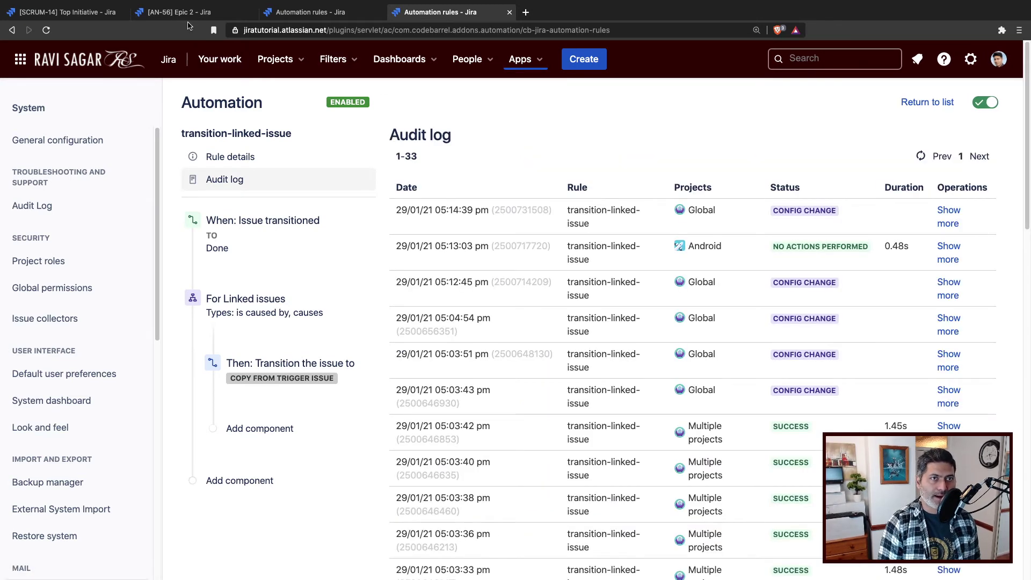
# Transition Epic 2 (AN-56) back to In Progress.
pyautogui.click(187, 12)
pyautogui.scroll(3, 552, 327)
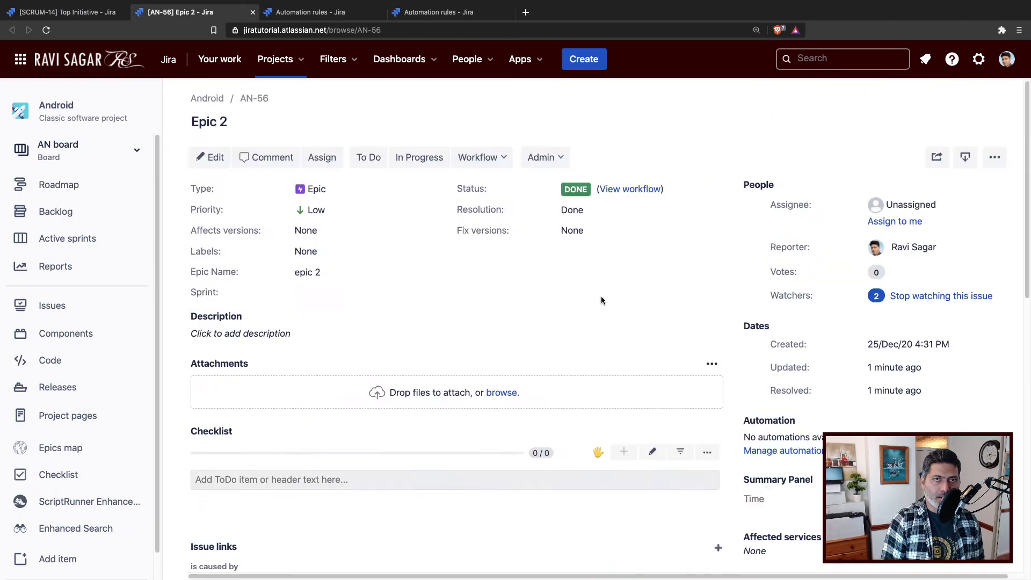
pyautogui.click(419, 158)
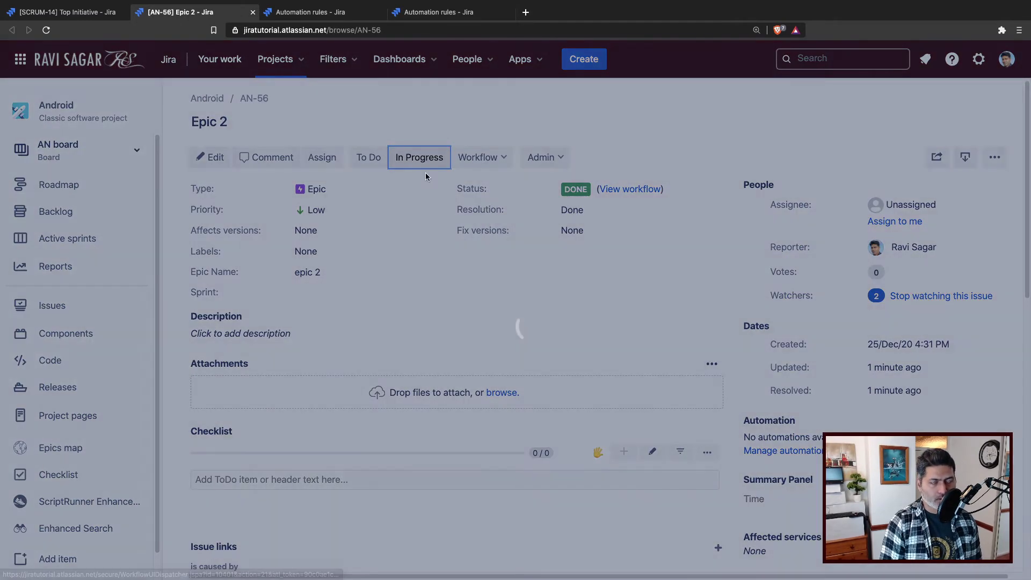
# Transition the child issue AN-53 of Epic 2 to In Progress and back to Done from the epic's issue list.
pyautogui.scroll(-2, 501, 318)
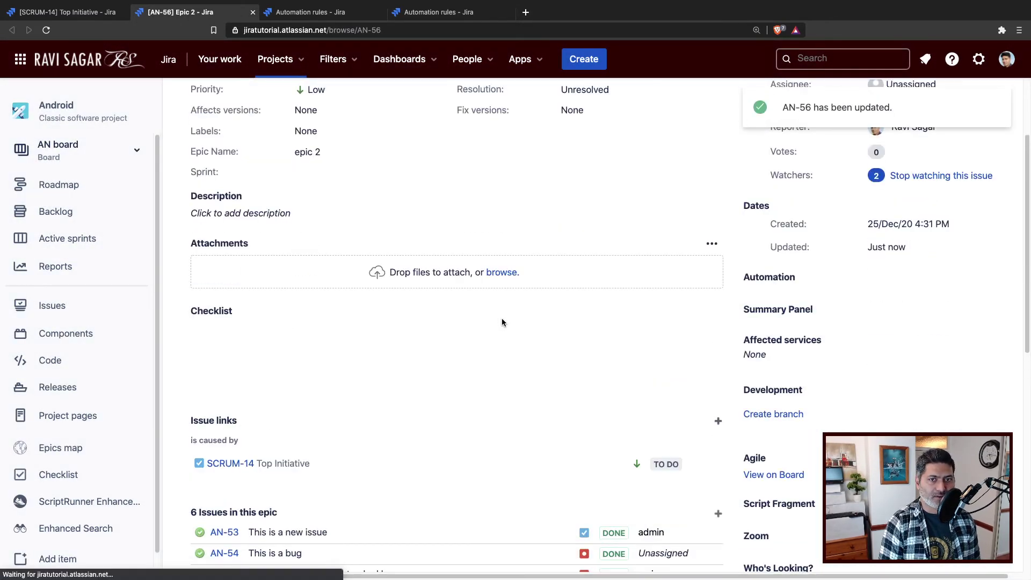
pyautogui.scroll(-2, 502, 323)
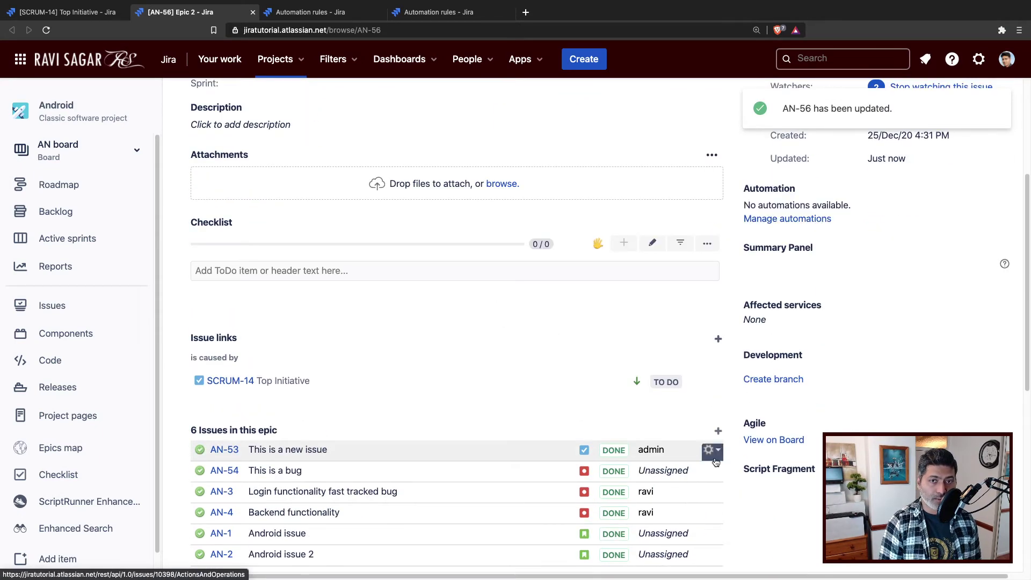
pyautogui.click(711, 451)
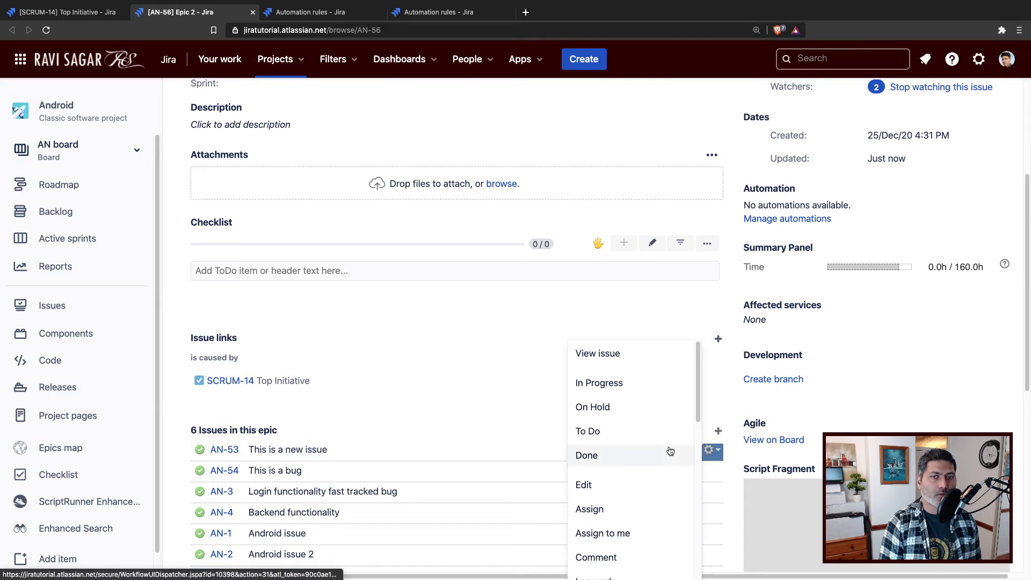
pyautogui.click(619, 384)
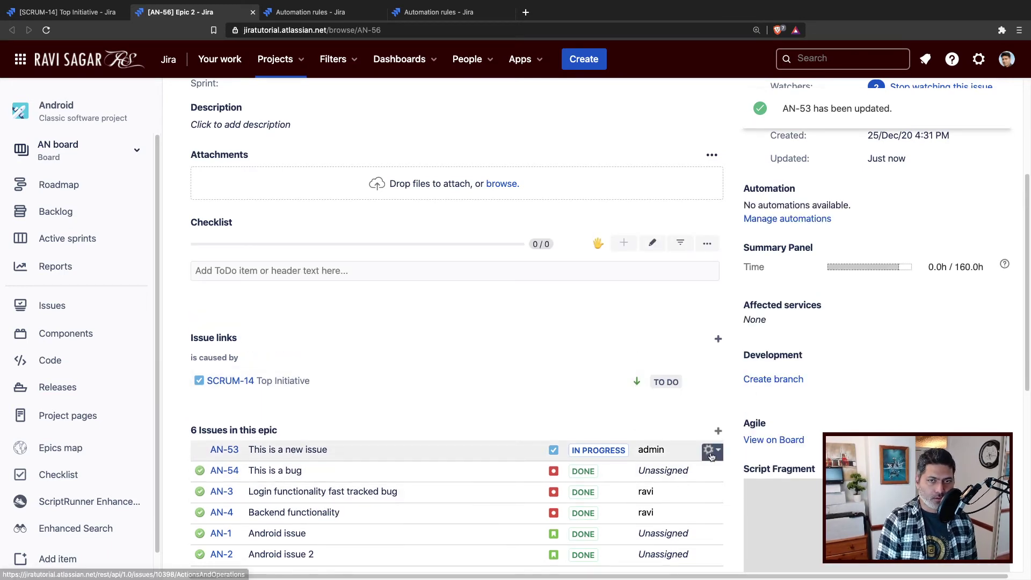
pyautogui.click(711, 452)
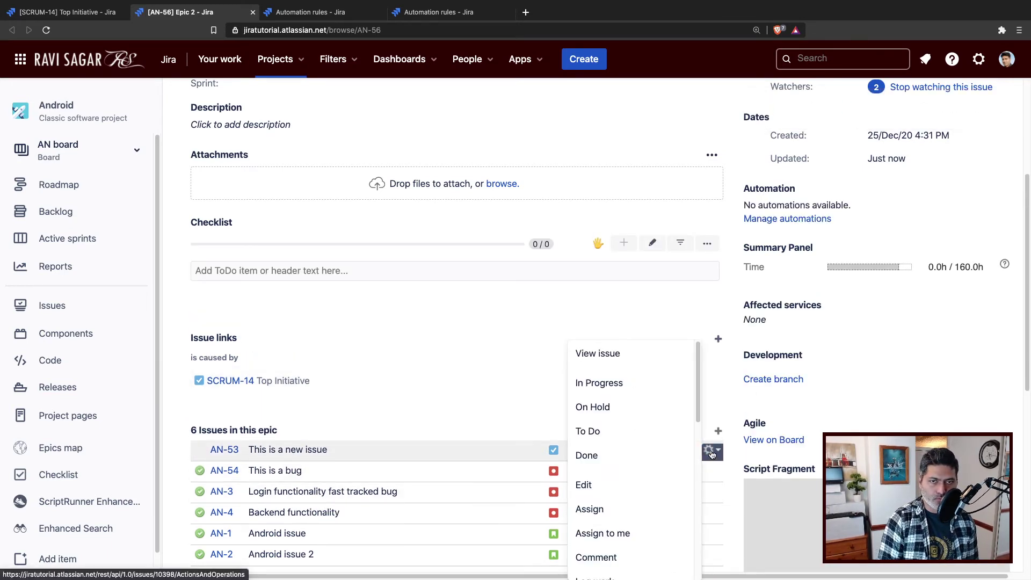
pyautogui.click(610, 456)
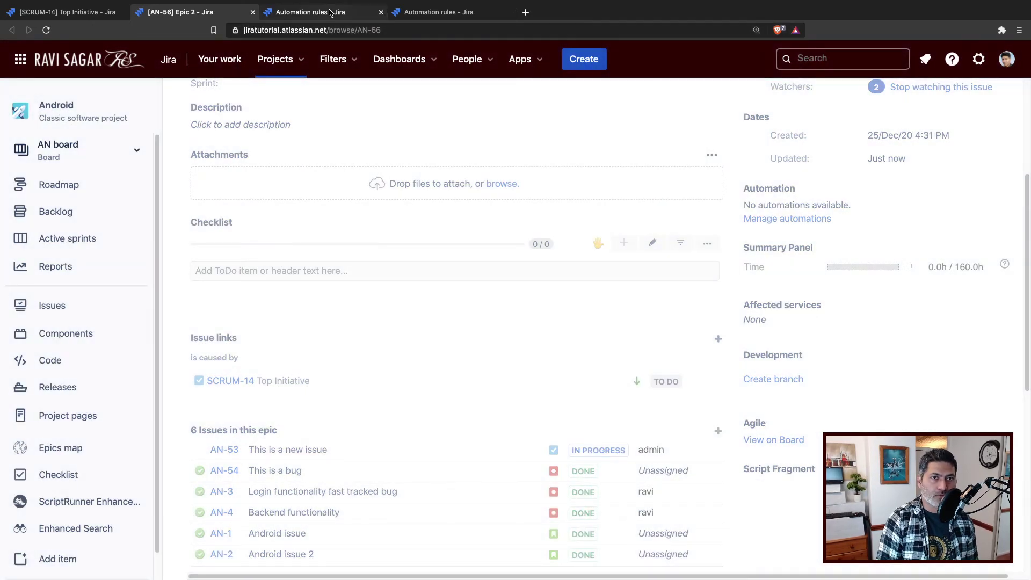
# Refresh the audit logs of the auto-transition-epic-from-stories and transition-linked-issue rules, and disable the transition-linked-issue rule.
pyautogui.click(328, 13)
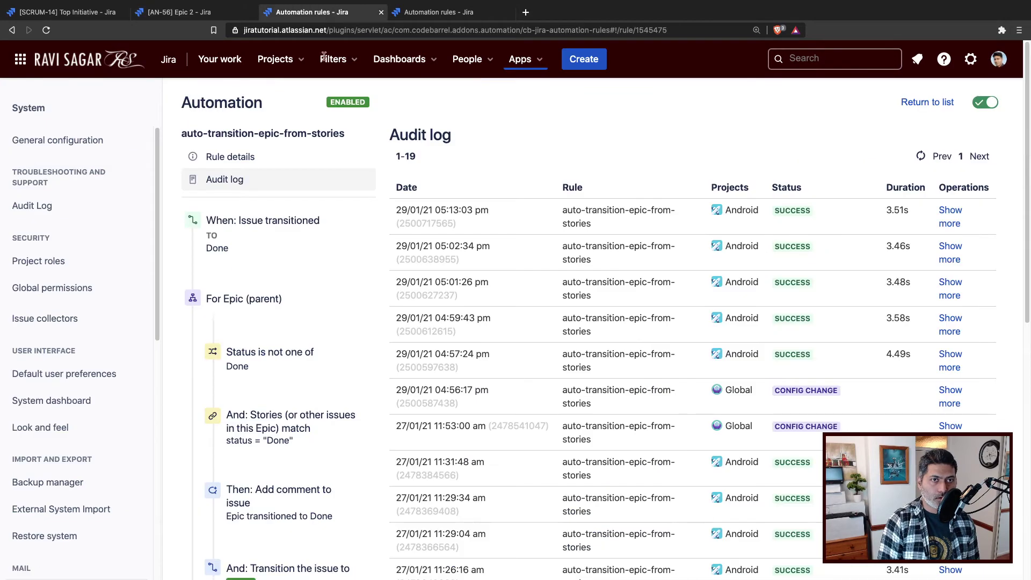
pyautogui.click(922, 157)
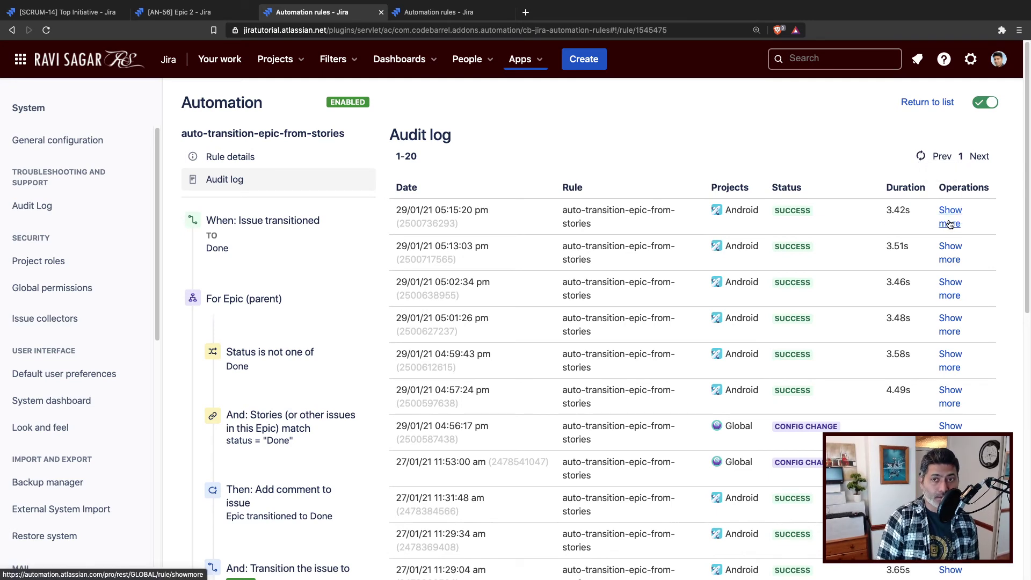
pyautogui.click(429, 15)
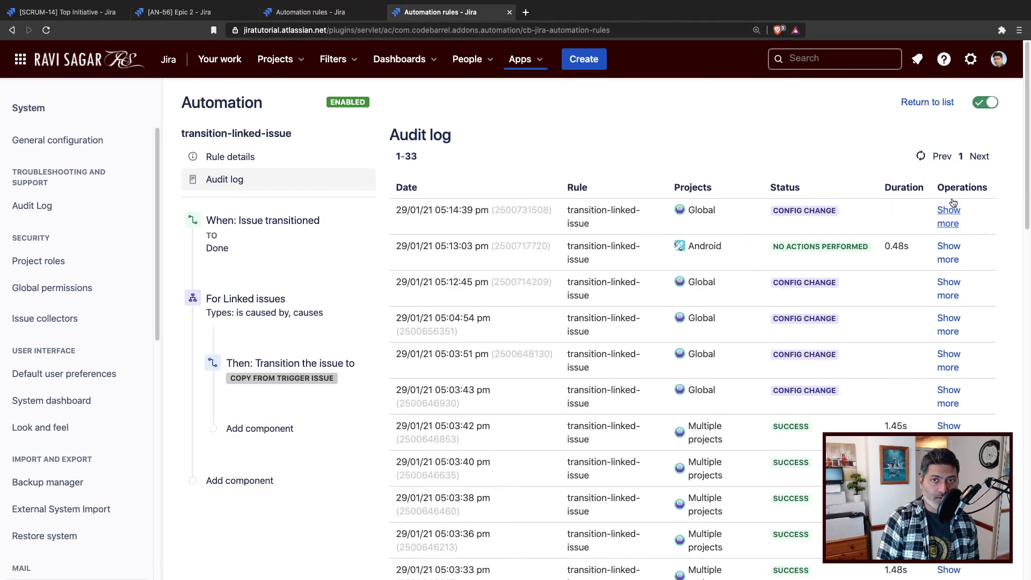
pyautogui.click(921, 157)
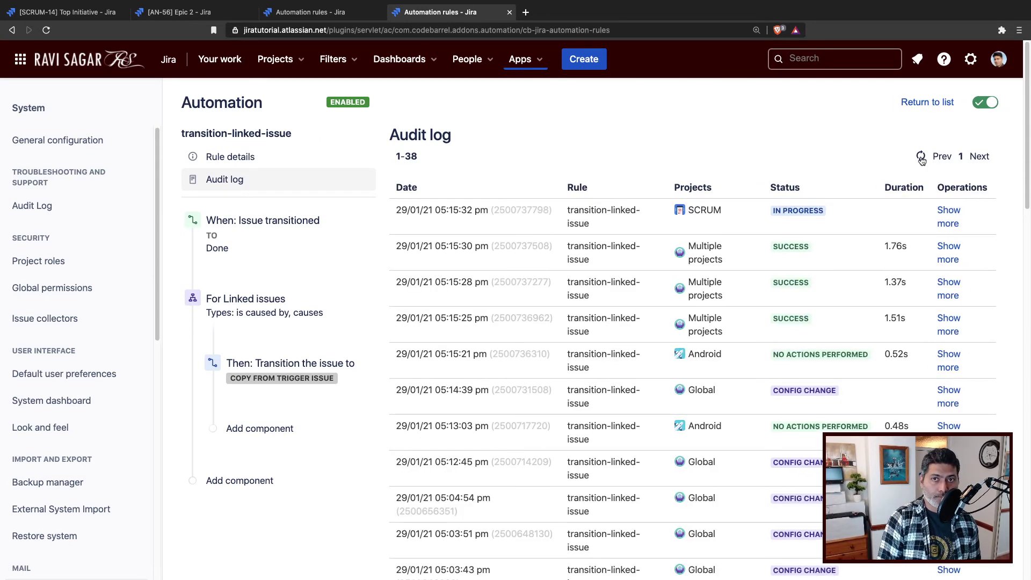
pyautogui.click(921, 157)
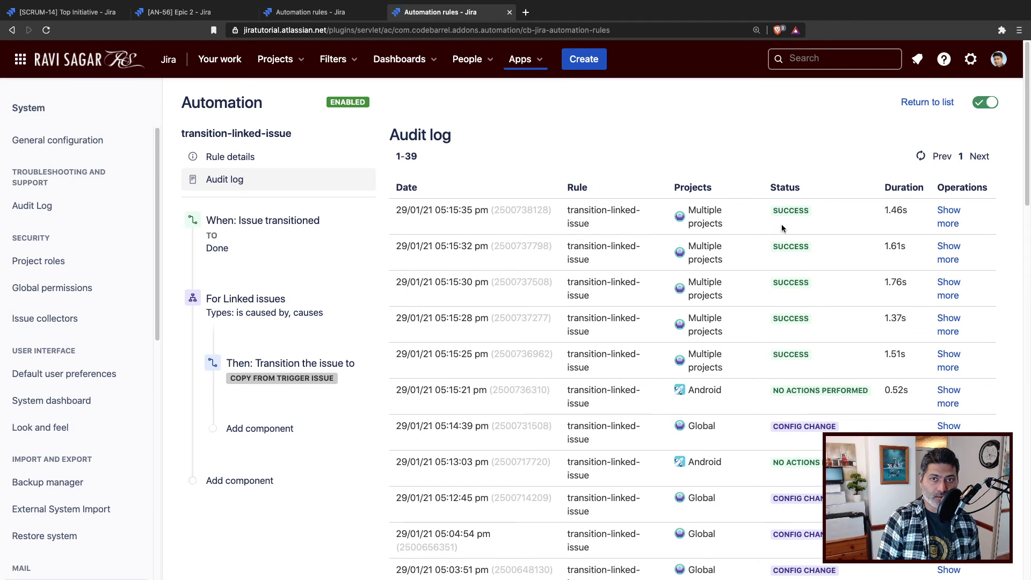
pyautogui.click(984, 104)
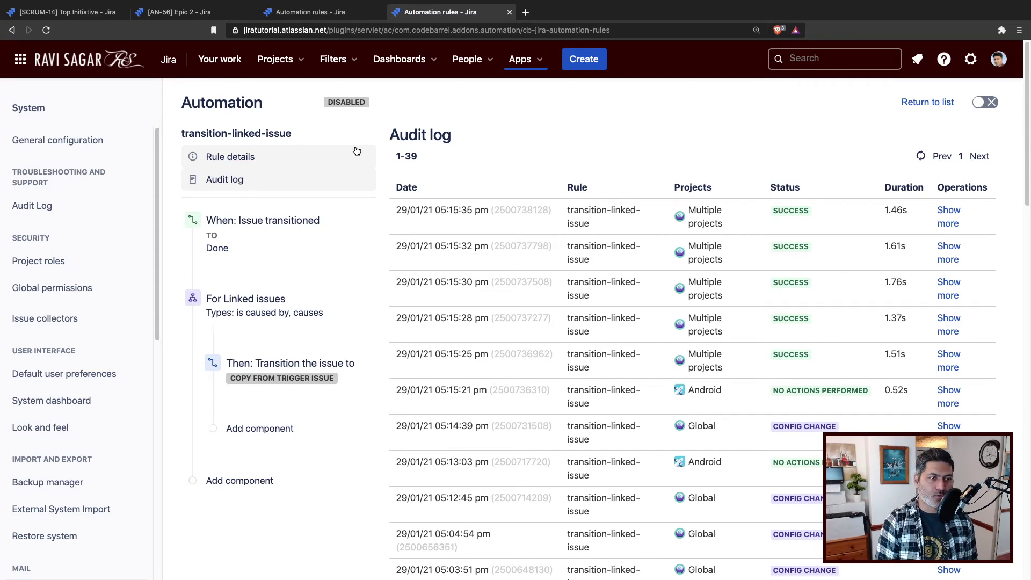
# Reload Epic 2 and the Top Initiative issue SCRUM-14 to check their statuses and issue links.
pyautogui.click(183, 12)
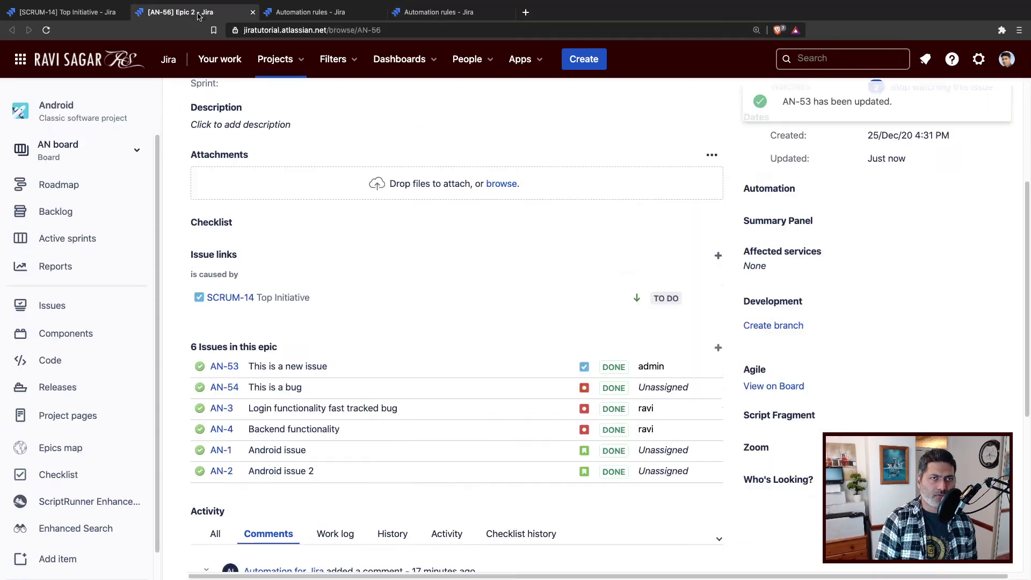
pyautogui.scroll(4, 336, 221)
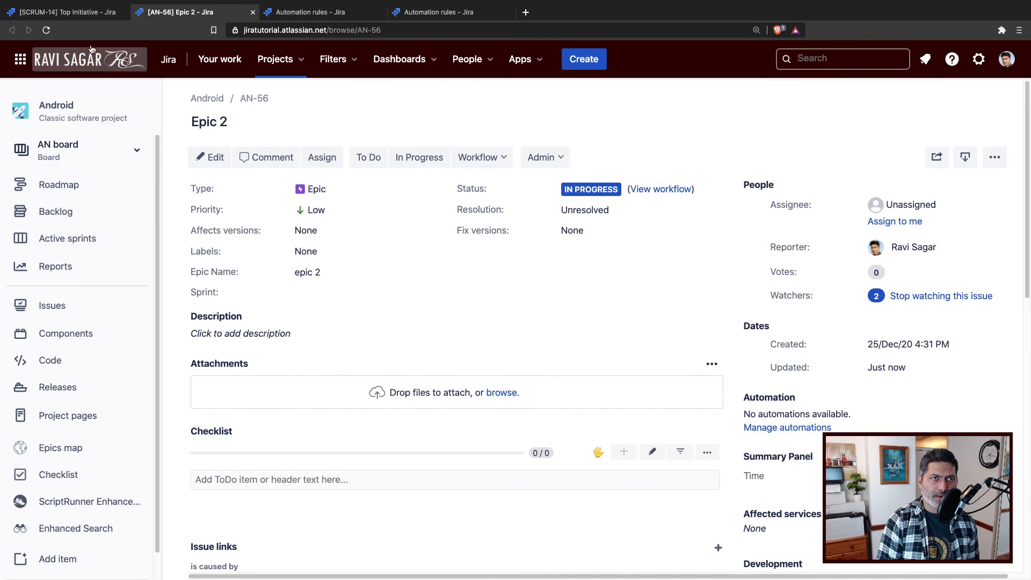
pyautogui.click(46, 30)
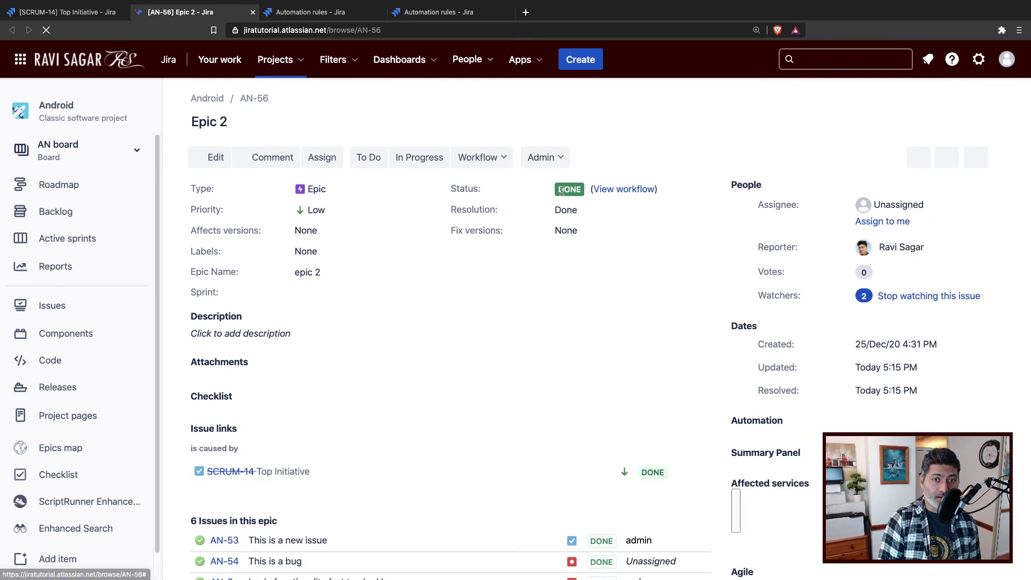
pyautogui.click(45, 16)
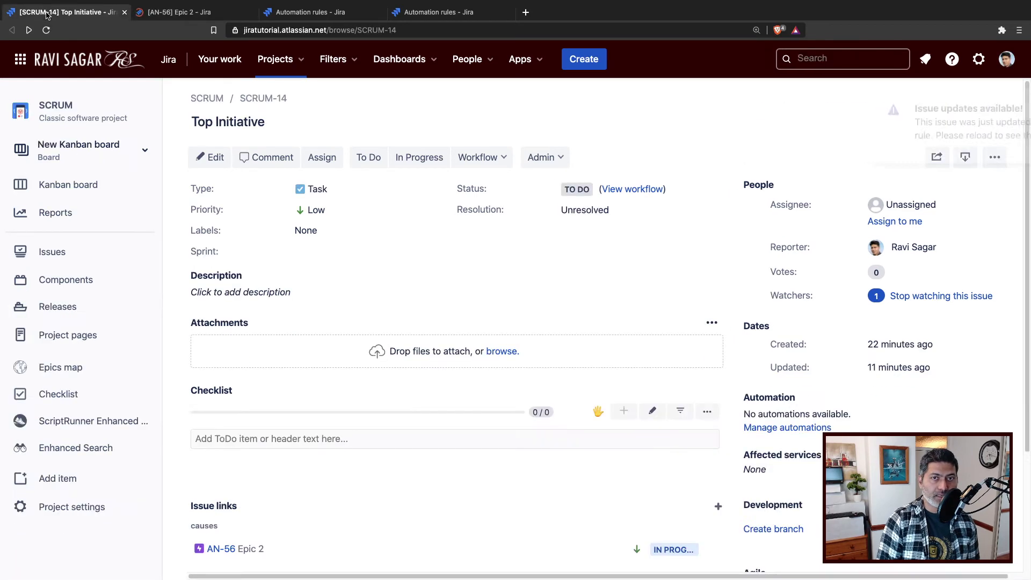
pyautogui.click(48, 33)
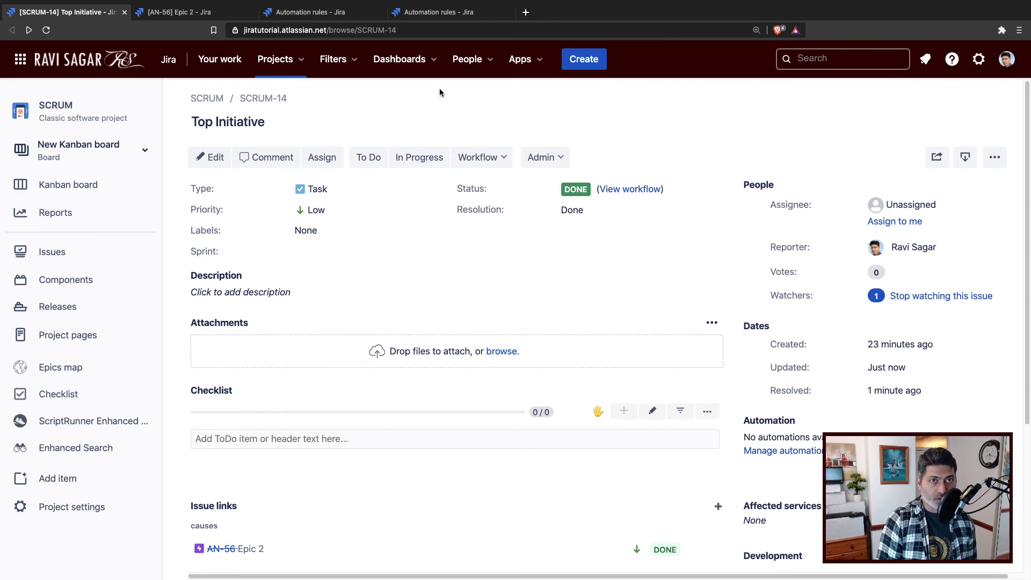
# Stop other rule actions from triggering the transition-linked-issue rule and publish the change.
pyautogui.click(434, 16)
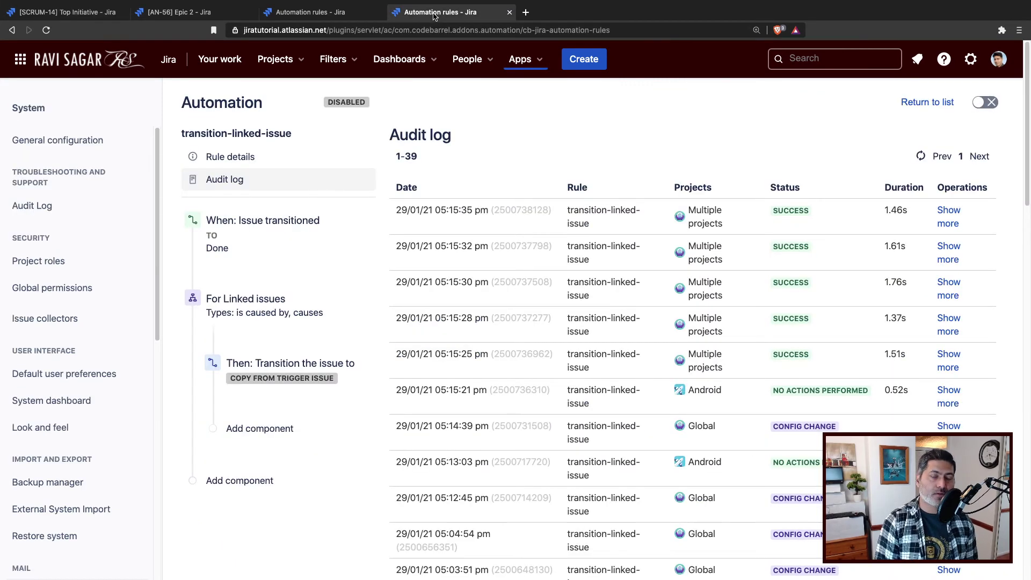
pyautogui.click(240, 250)
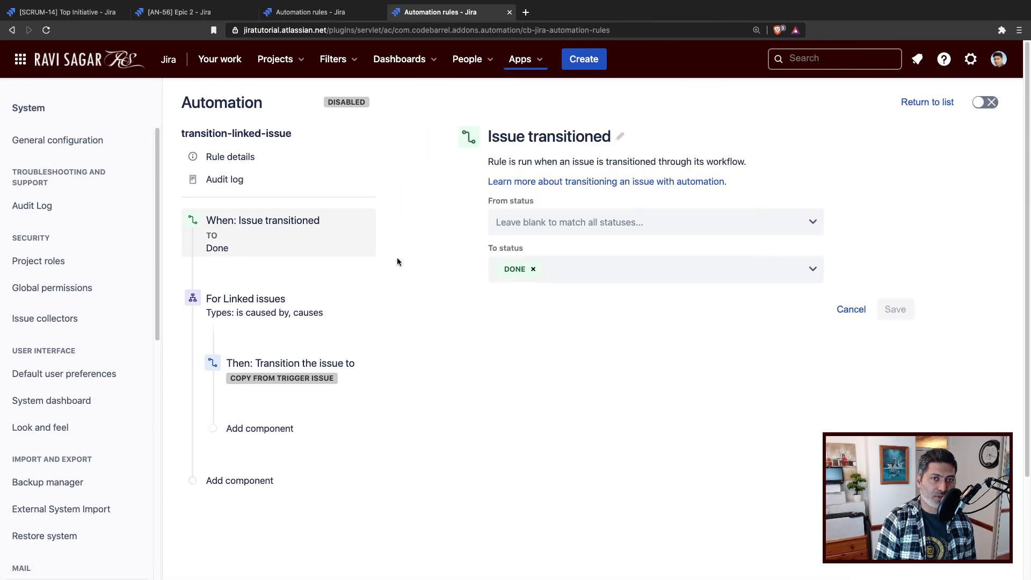
pyautogui.click(239, 178)
pyautogui.click(247, 156)
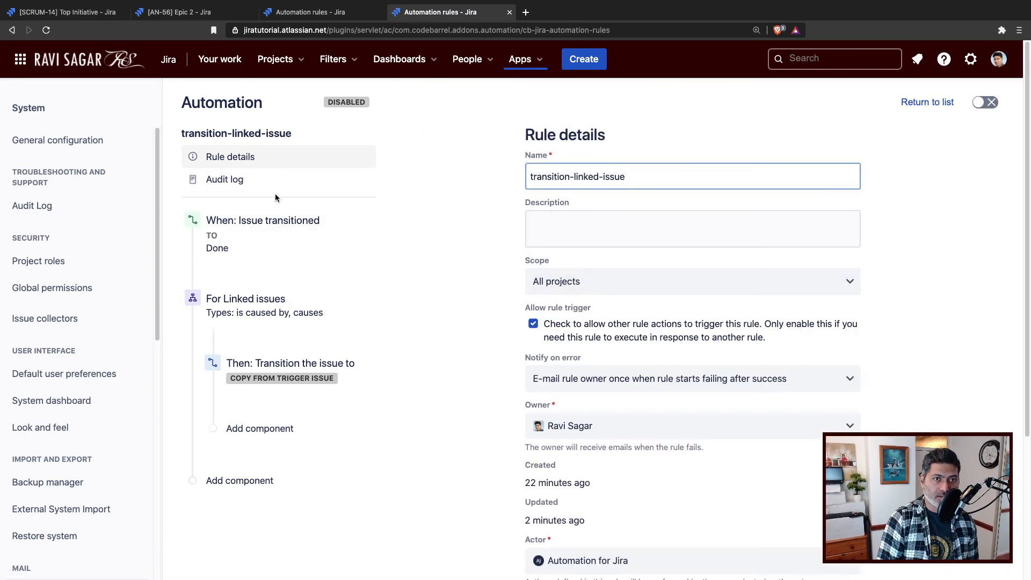
pyautogui.click(533, 323)
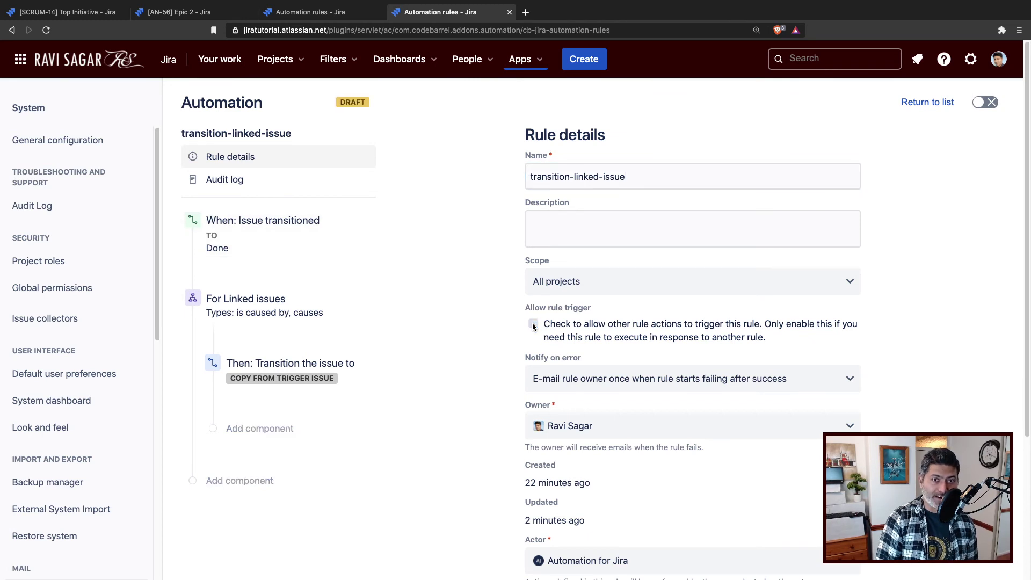
pyautogui.click(926, 102)
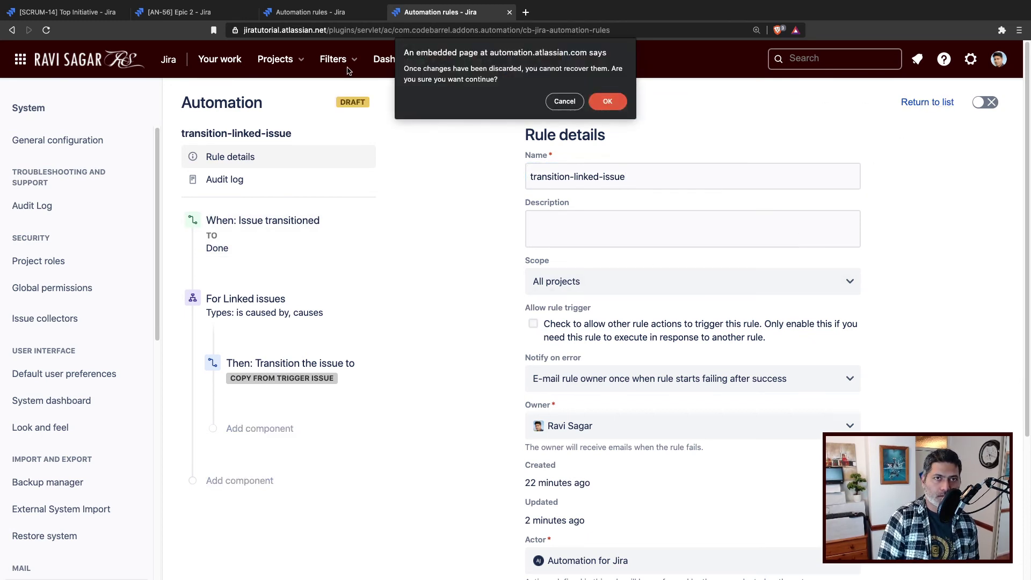
pyautogui.click(564, 102)
pyautogui.scroll(-4, 607, 252)
pyautogui.click(843, 422)
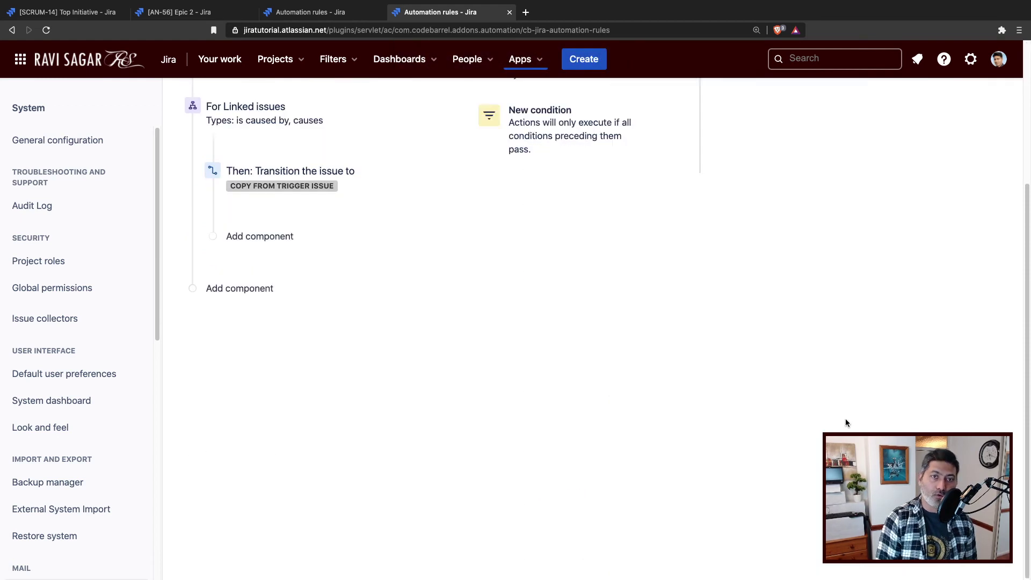
pyautogui.click(779, 246)
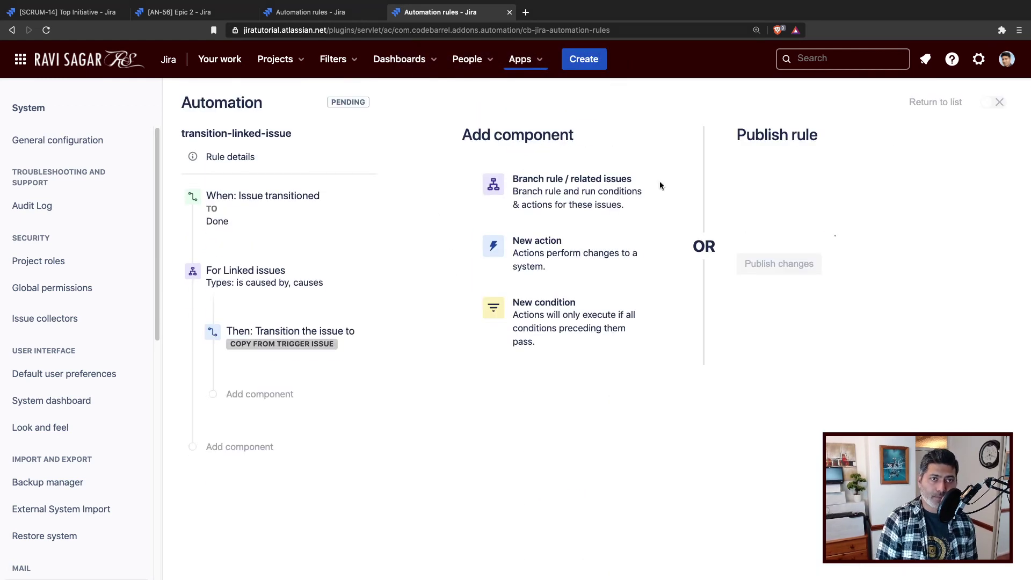
# Close the transition-linked-issue rule, disable the auto-transition-epic-from-stories rule and review its conditions and actions.
pyautogui.click(337, 15)
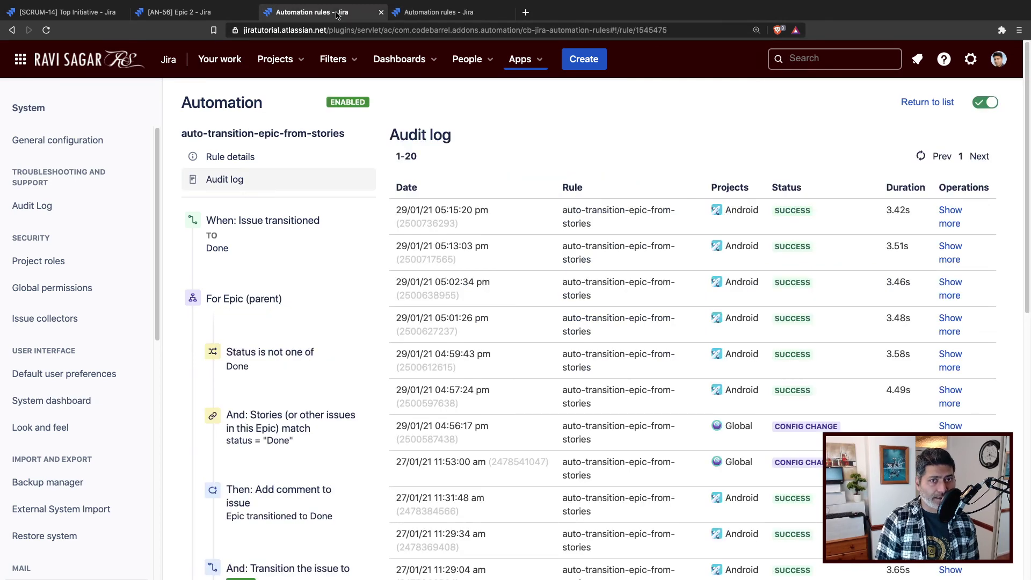
pyautogui.click(443, 13)
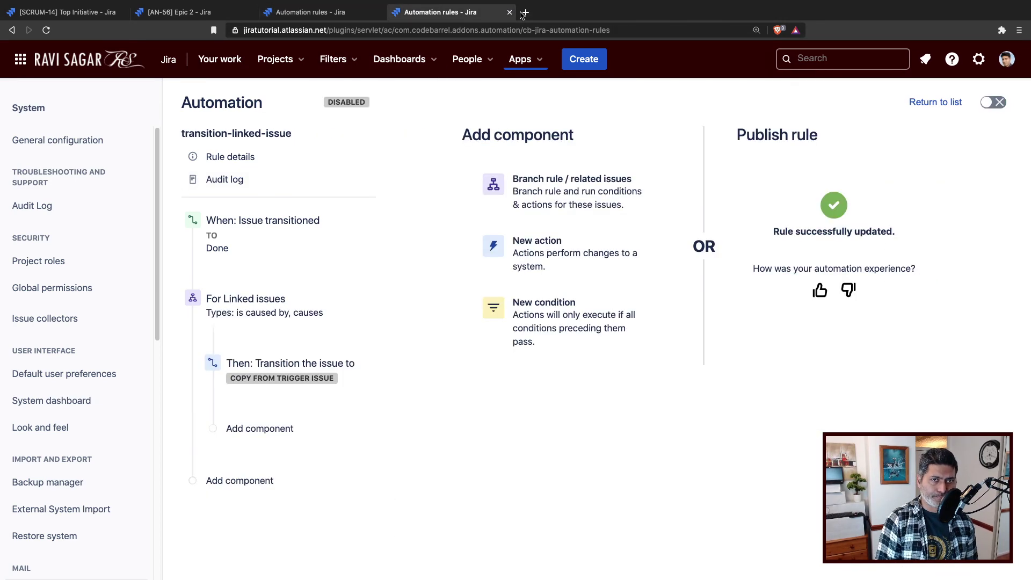
pyautogui.click(509, 12)
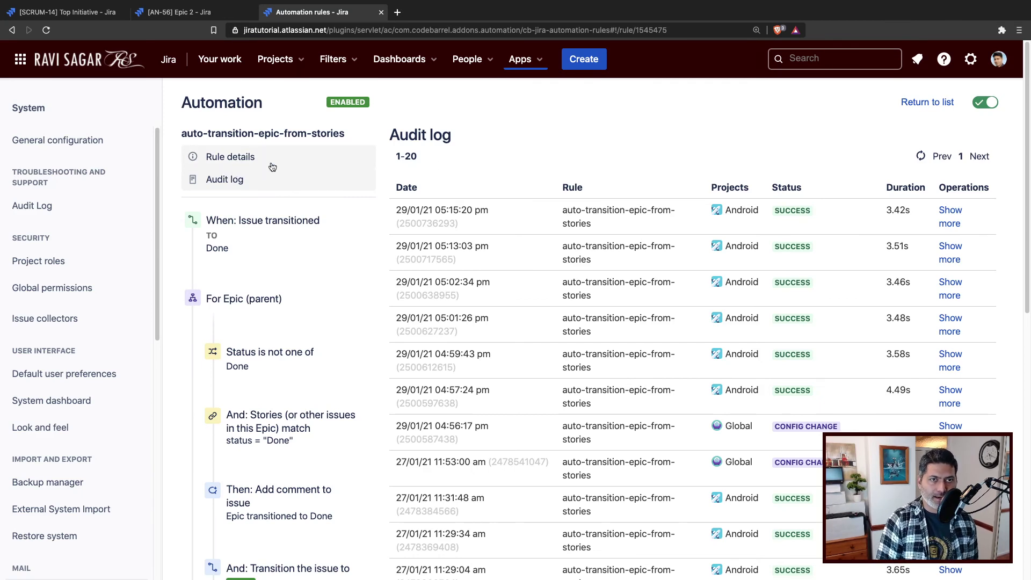
pyautogui.click(982, 103)
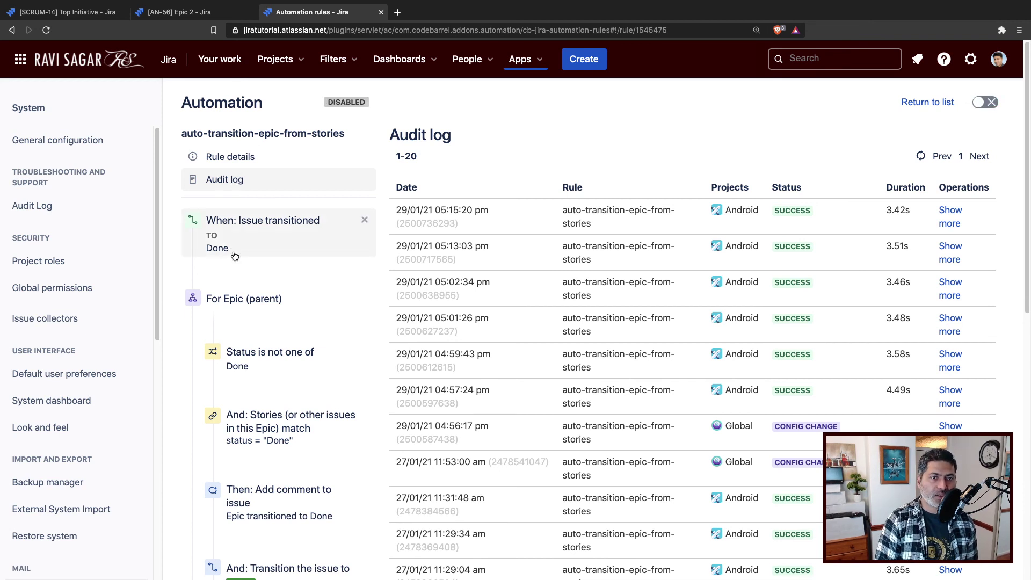
pyautogui.scroll(-1, 246, 272)
pyautogui.scroll(-3, 246, 276)
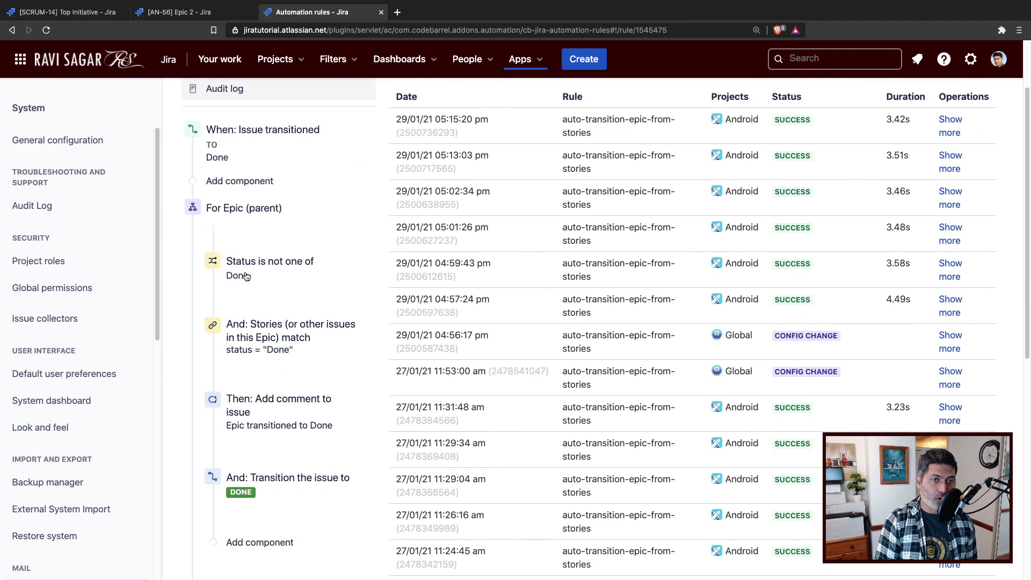
pyautogui.scroll(-2, 317, 279)
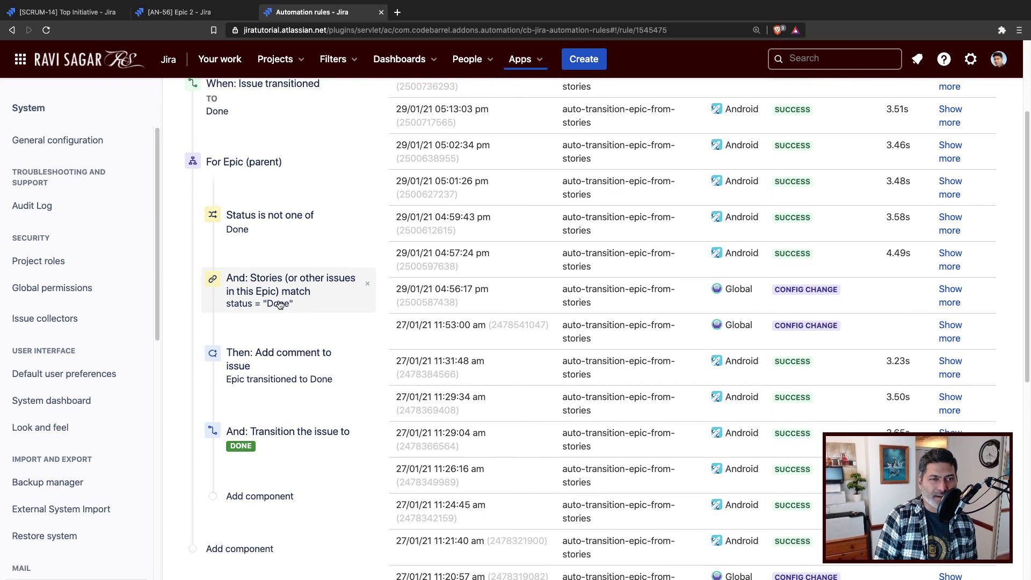
pyautogui.scroll(5, 279, 305)
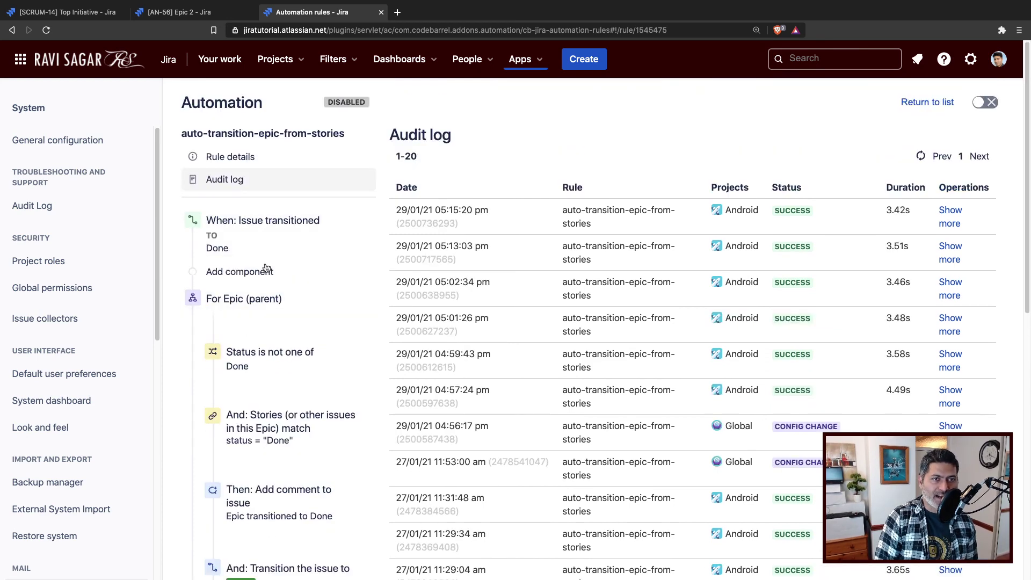